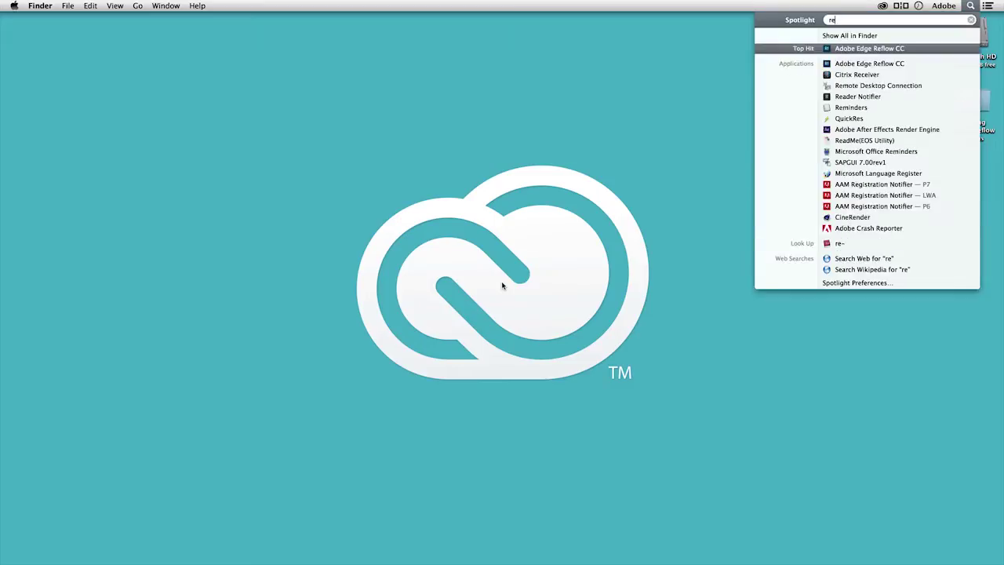
Launch Adobe Edge Reflow CC from the Spotlight search results
key(Return)
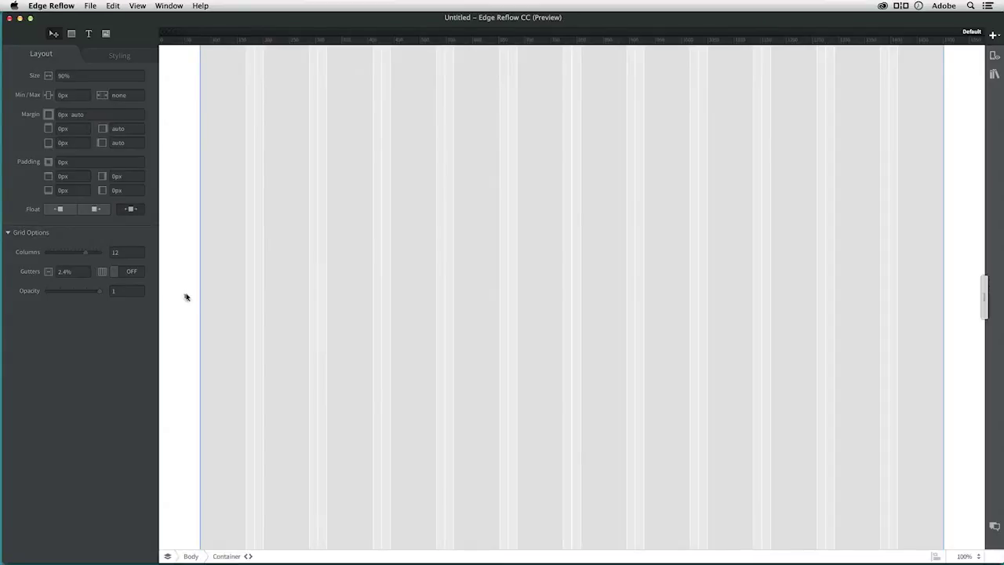
Switch the 12-column grid's Gutters option from OFF to ON in Grid Options
click(130, 273)
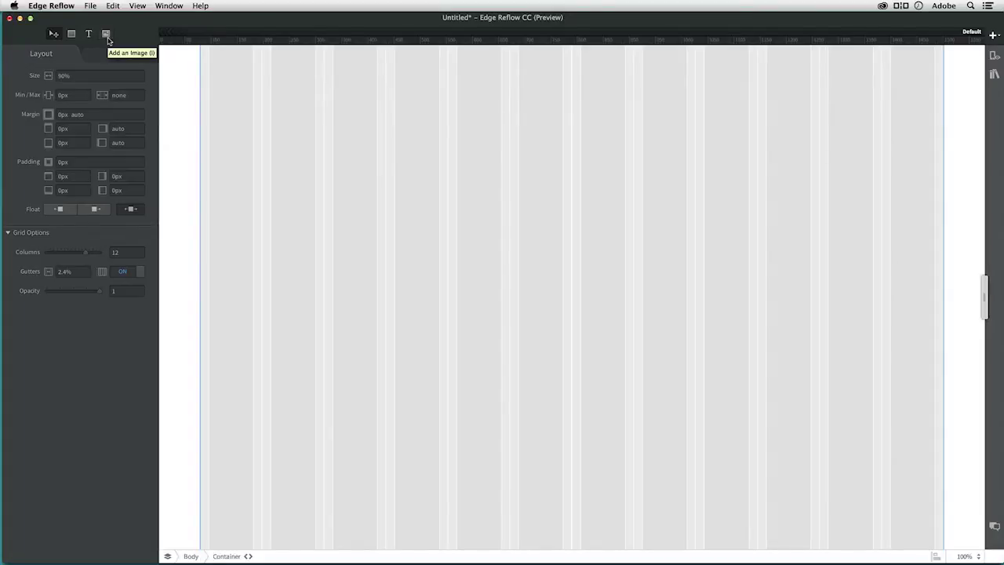
click(16, 257)
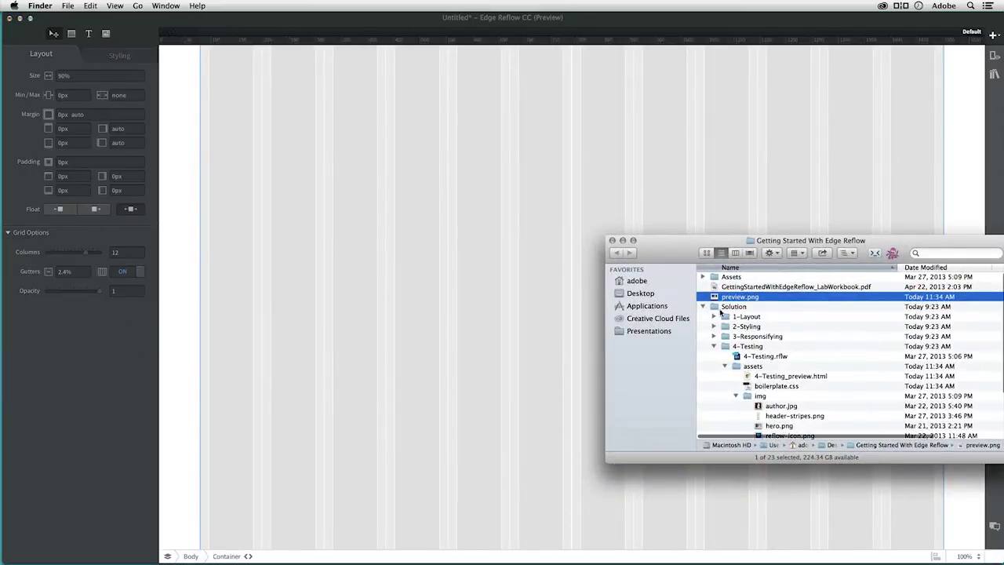
key(space)
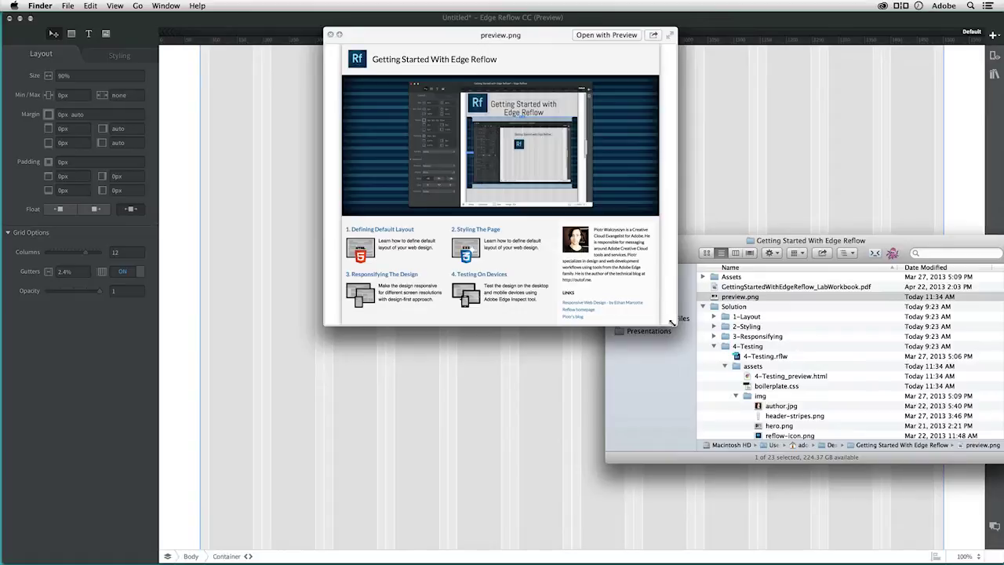
drag(673, 323, 912, 536)
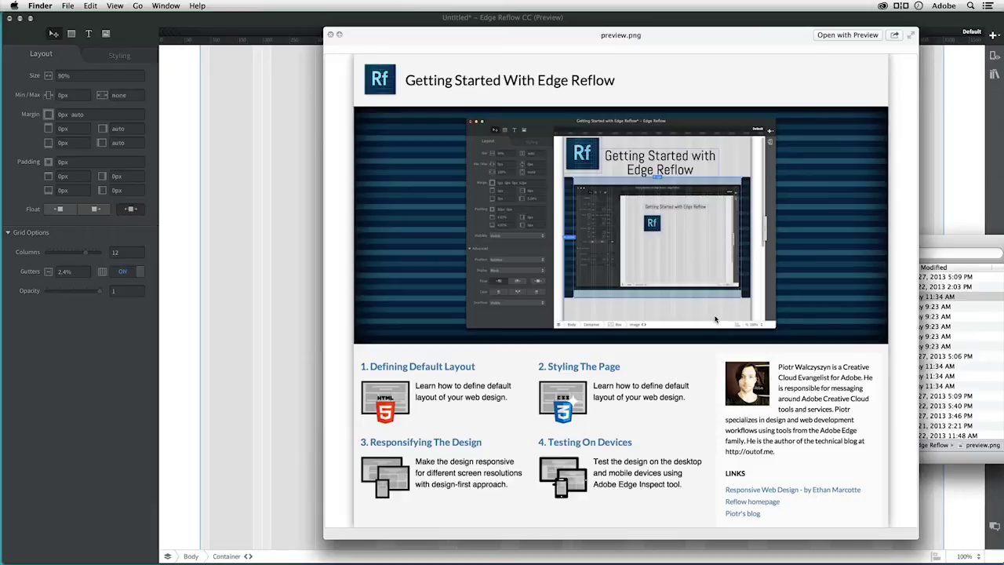
key(space)
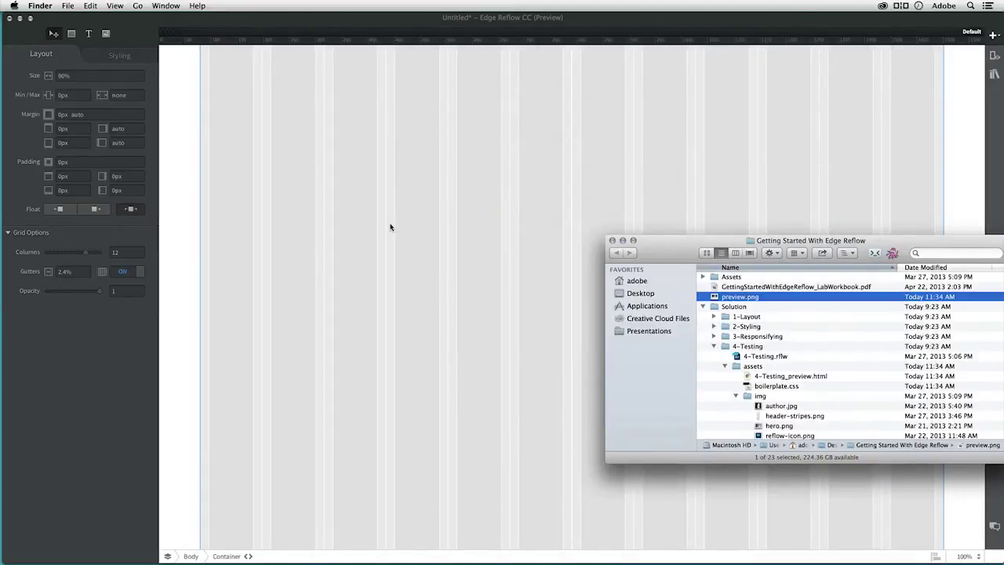
click(502, 259)
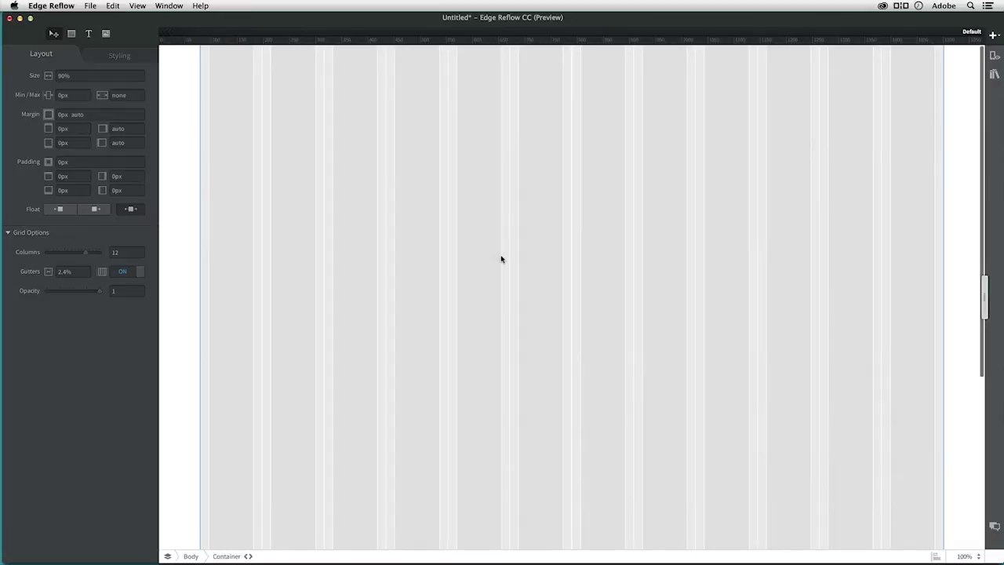
Insert reflow-icon.png from the Assets folder and move it to the page's top-left
click(106, 34)
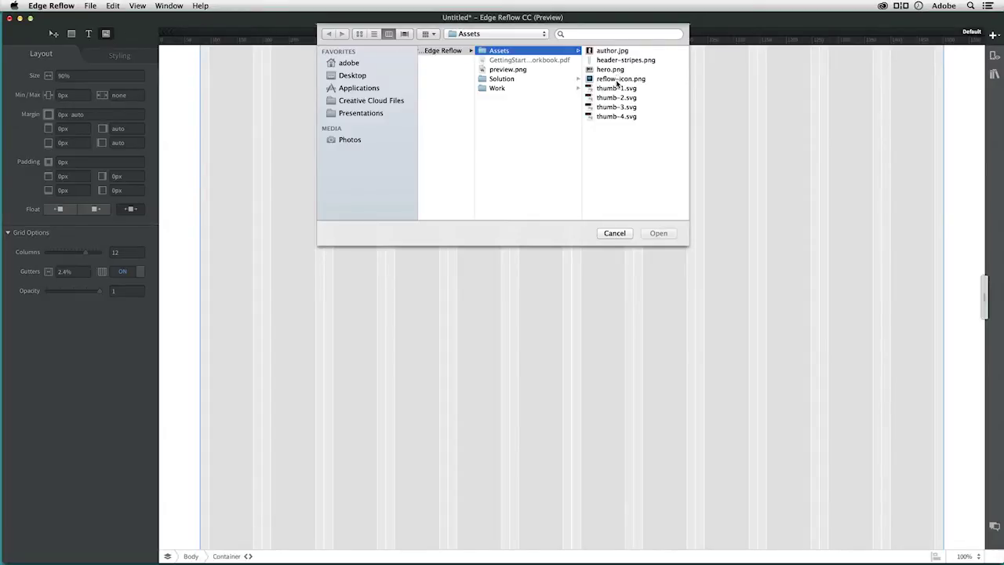
click(617, 80)
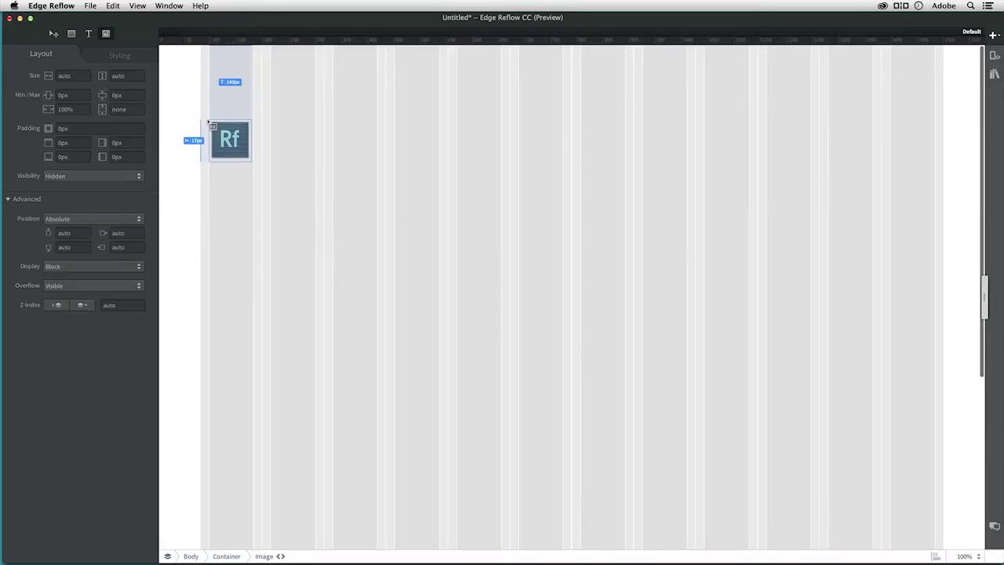
drag(210, 112, 208, 56)
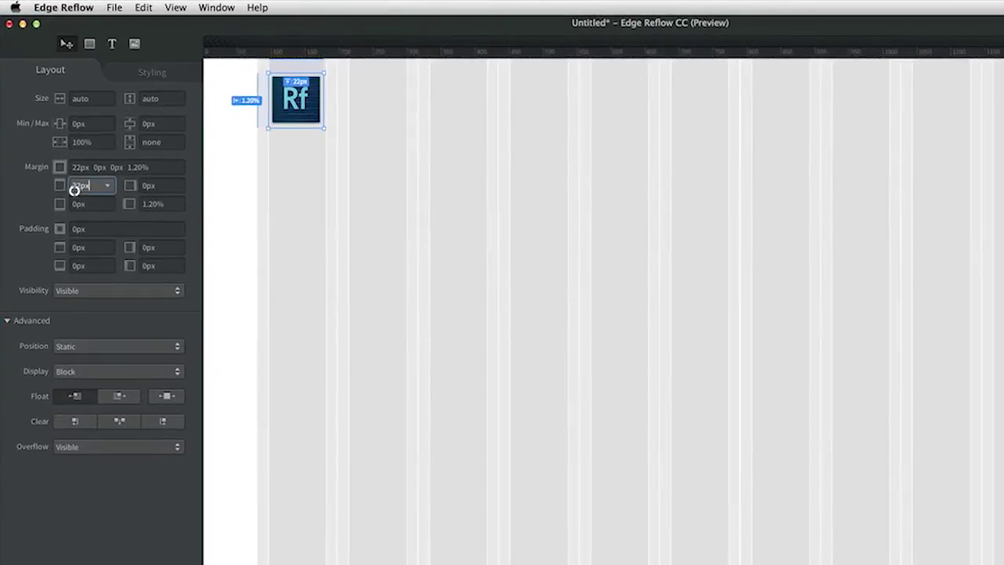
Give the logo image a 20px top margin and a 20px left margin
click(73, 178)
text(20)
click(149, 204)
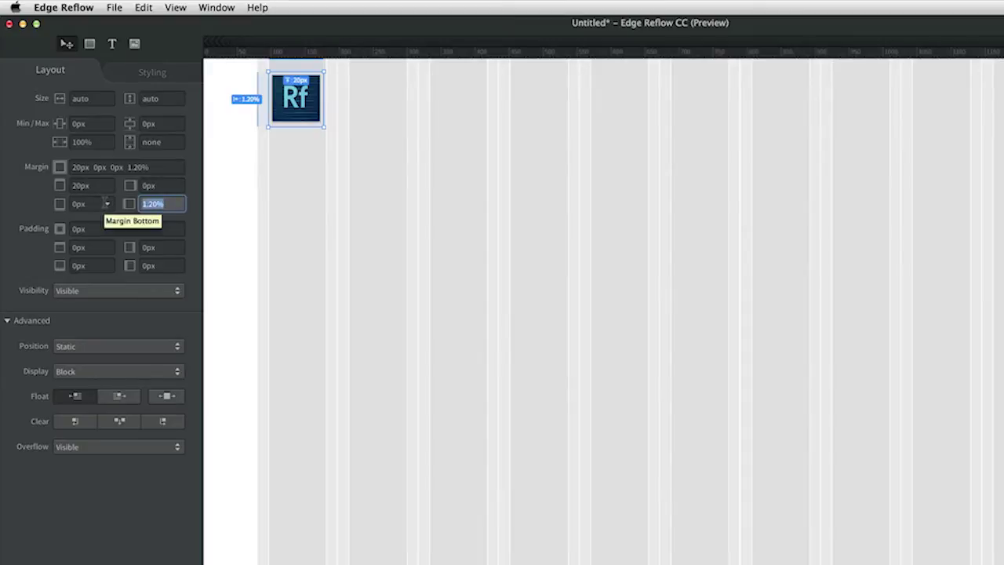
text(20)
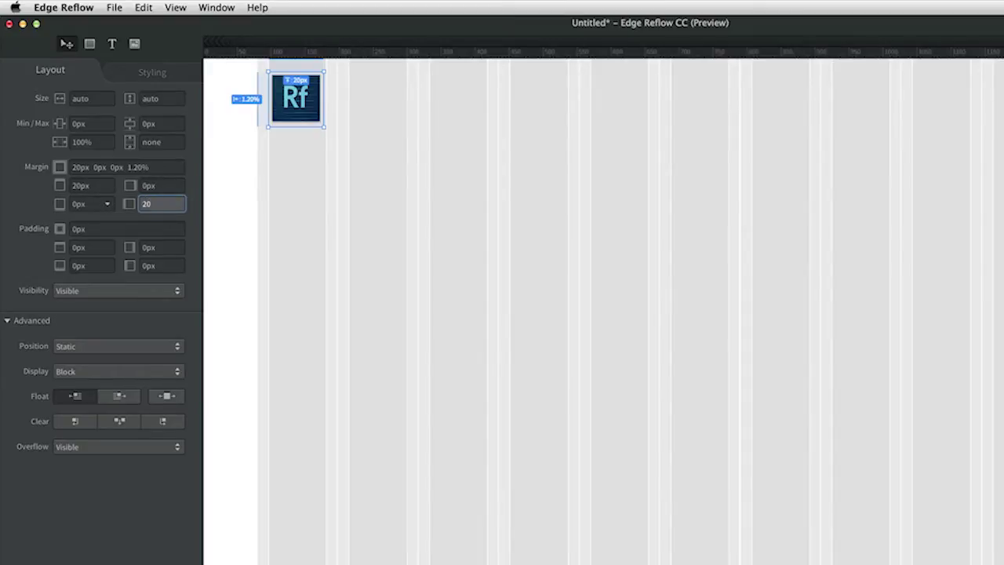
key(Return)
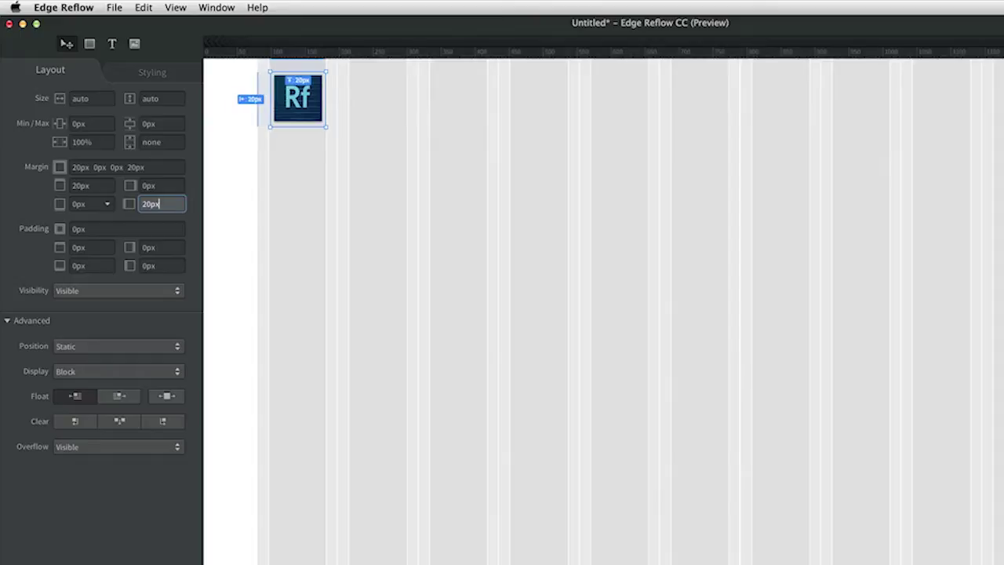
click(369, 204)
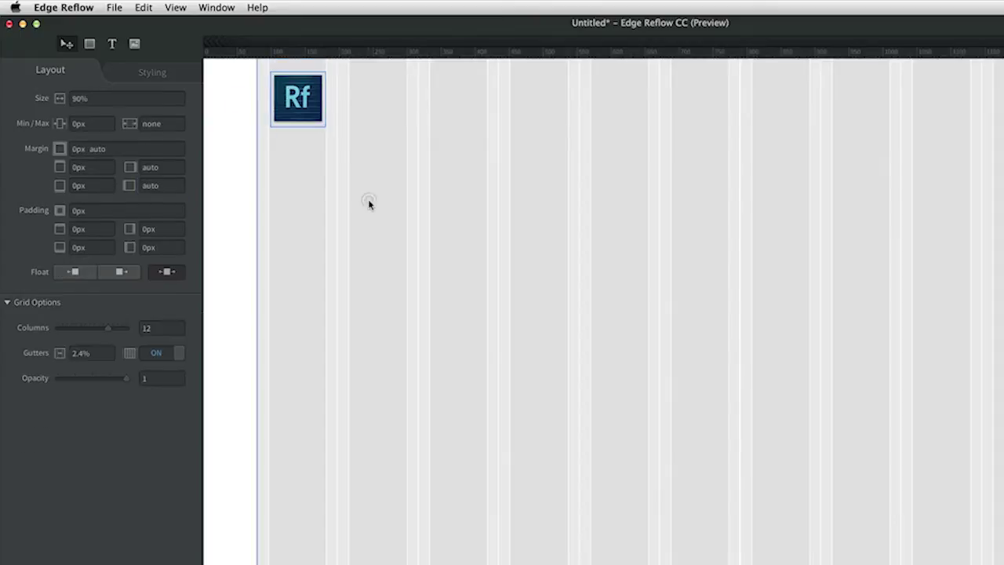
Draw a wide text box right of the logo and type 'Getting Started With Reflow'
click(113, 45)
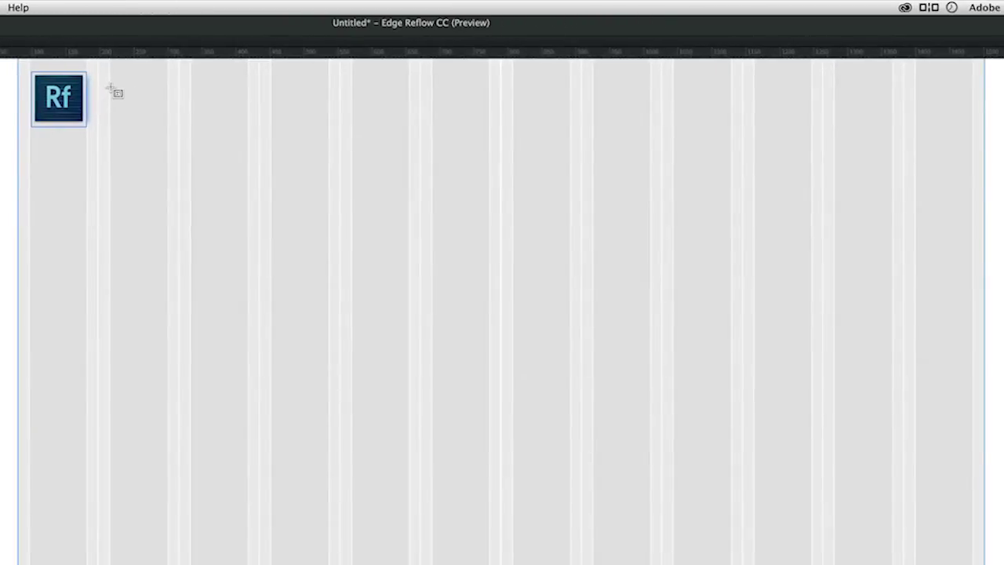
drag(111, 87, 884, 99)
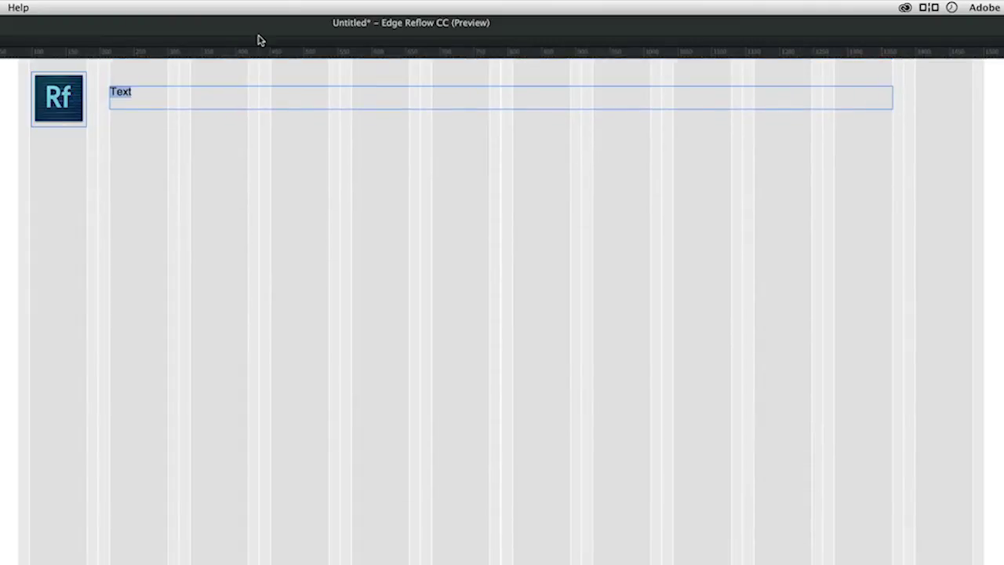
text(Getting Started With Re)
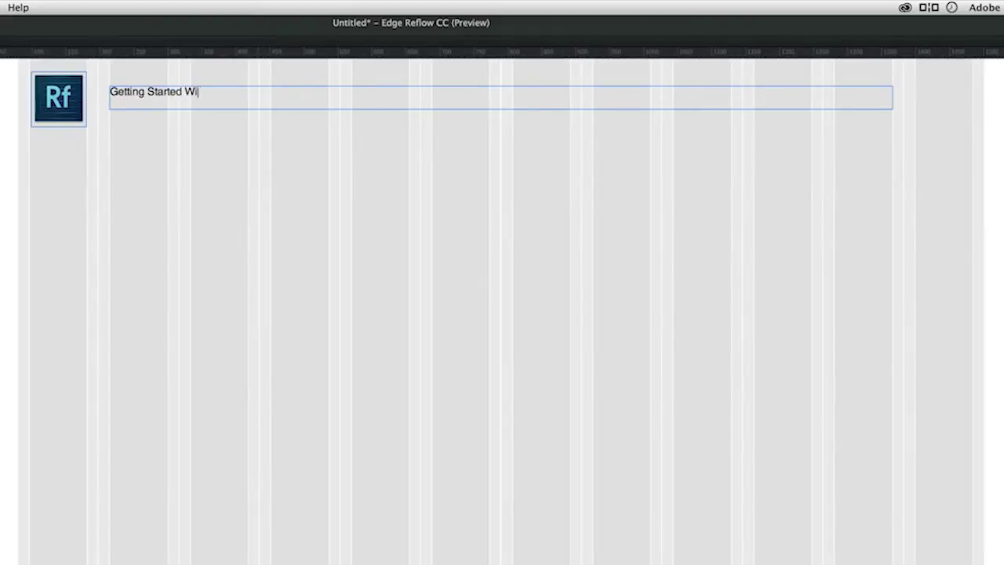
text(flow)
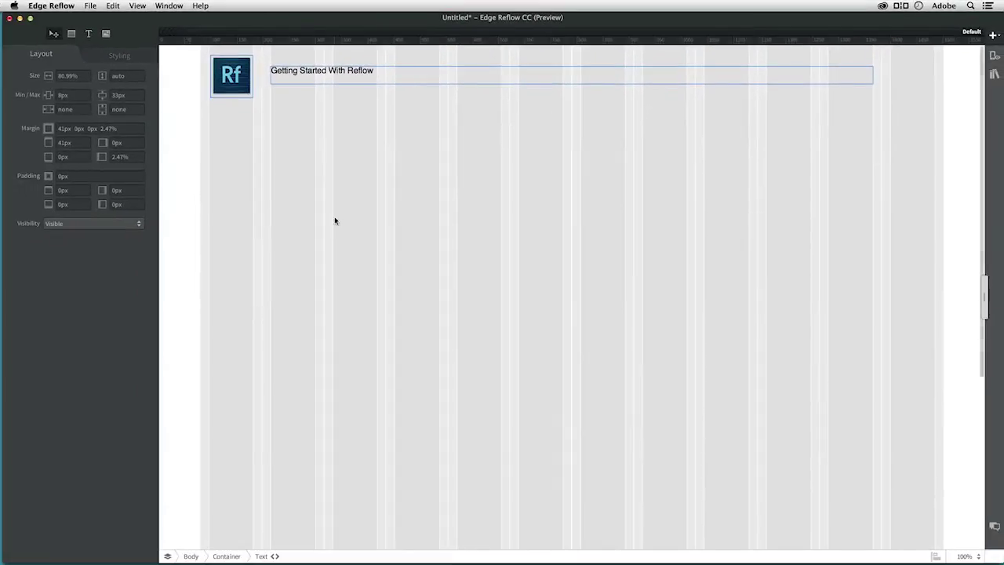
Draw a box under the header set to 100% width, auto height and 150px min-height
click(70, 34)
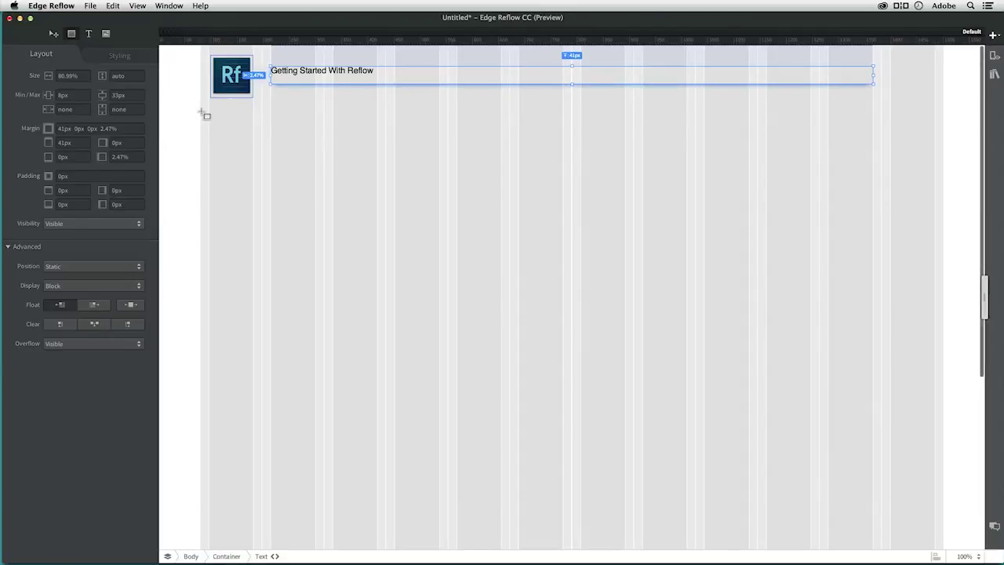
drag(201, 109, 950, 330)
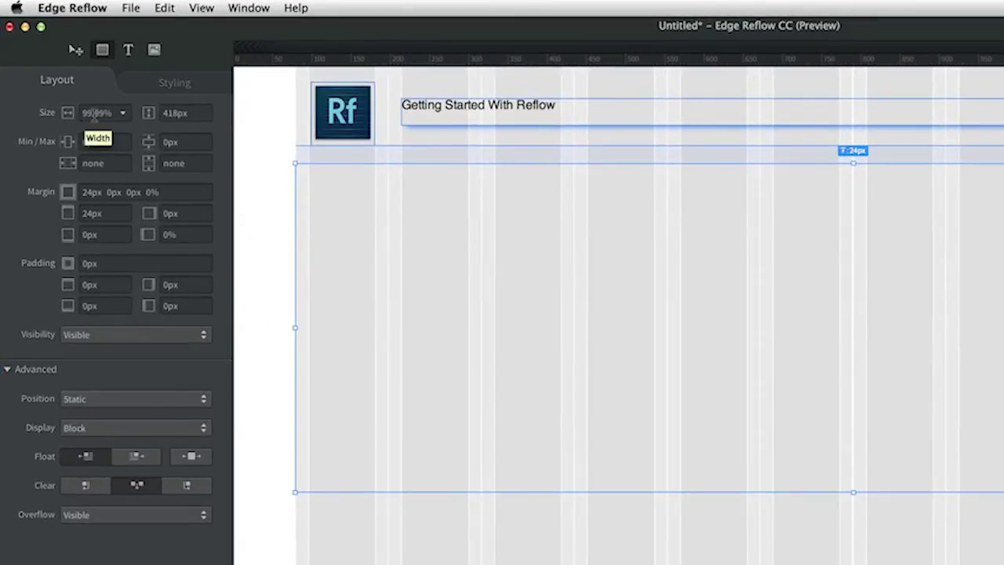
click(93, 114)
text(100)
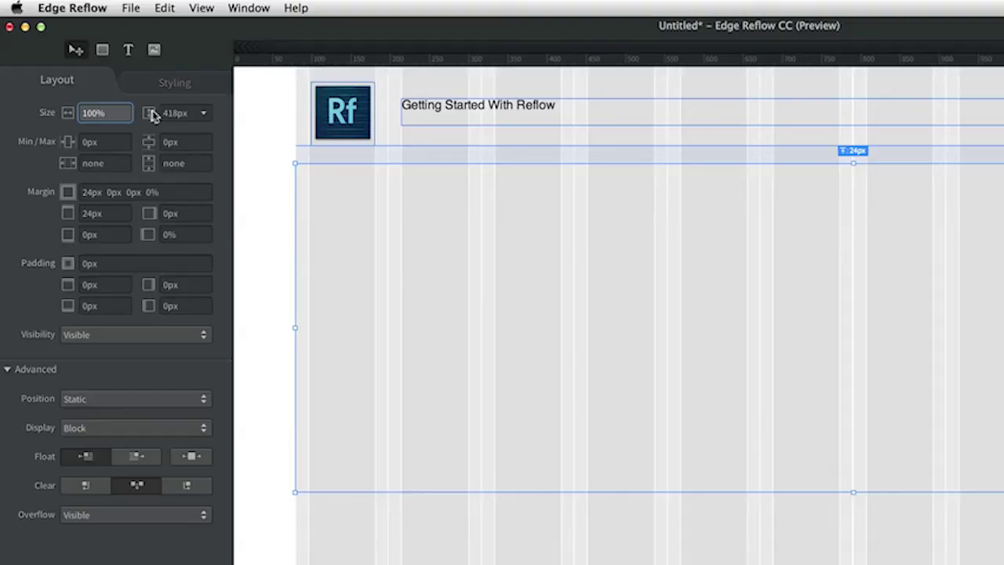
click(204, 115)
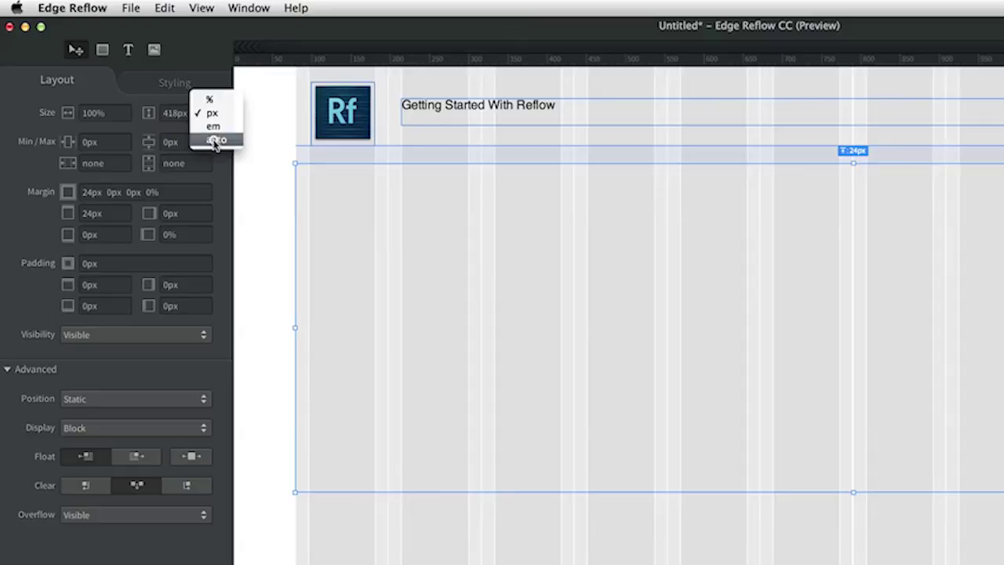
click(213, 139)
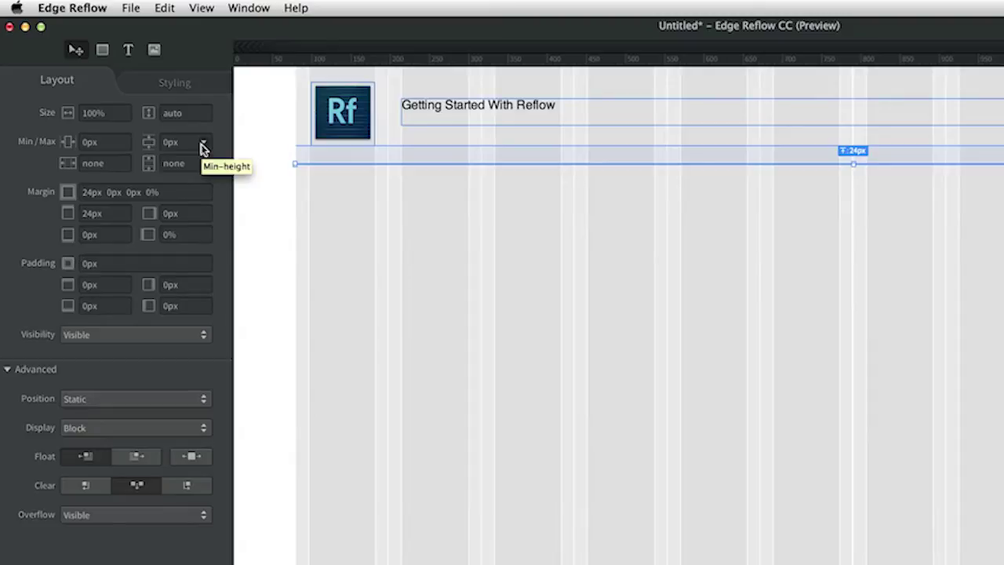
click(176, 143)
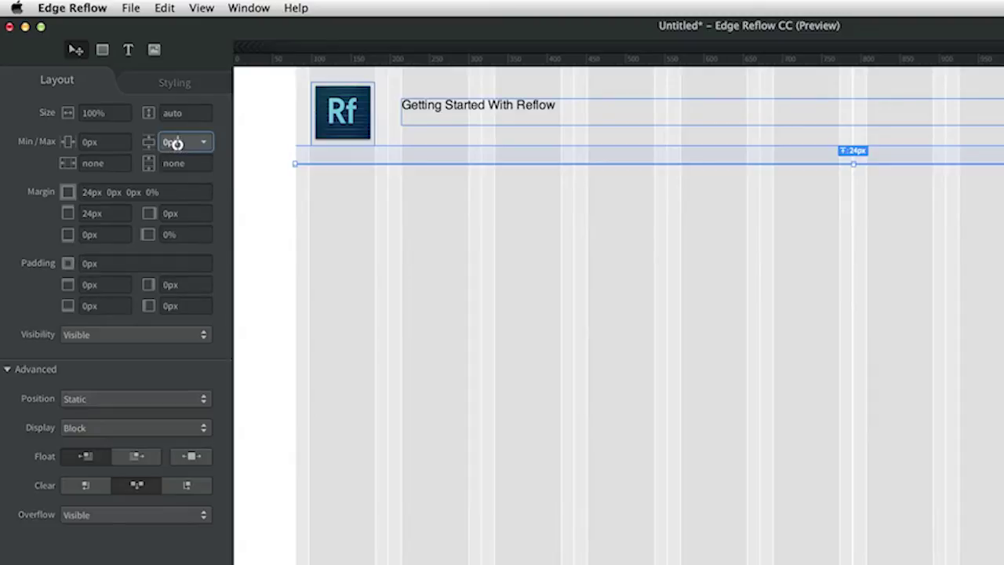
key(shift+Up)
key(shift+Up)
key(shift+Up)
key(shift+Up)
key(shift+Up)
key(shift+Up)
key(shift+Up)
key(shift+Up)
key(shift+Up)
key(shift+Up)
key(shift+Up)
key(shift+Up)
key(shift+Up)
key(shift+Up)
key(shift+Up)
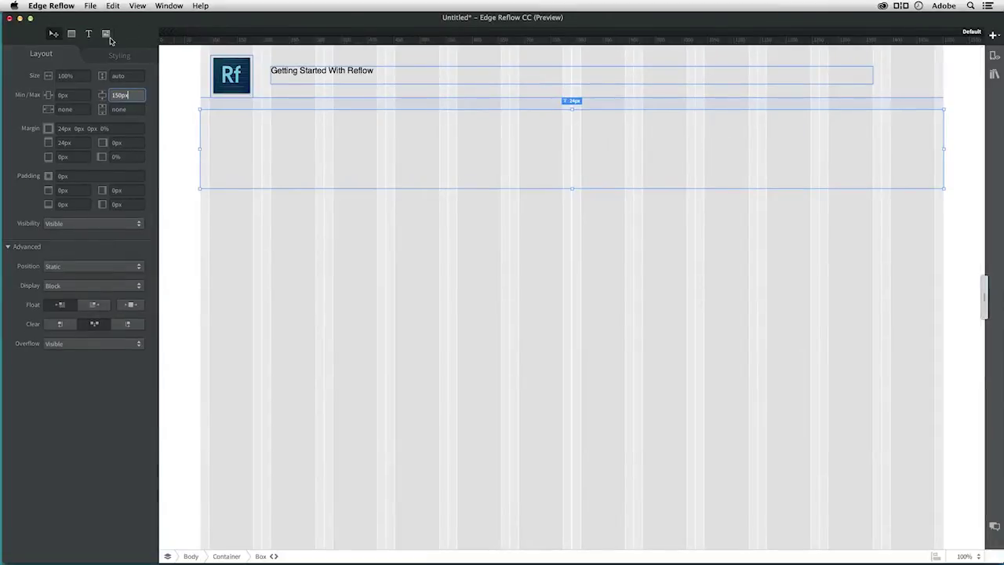
Insert hero.png and place it below the page title
click(106, 35)
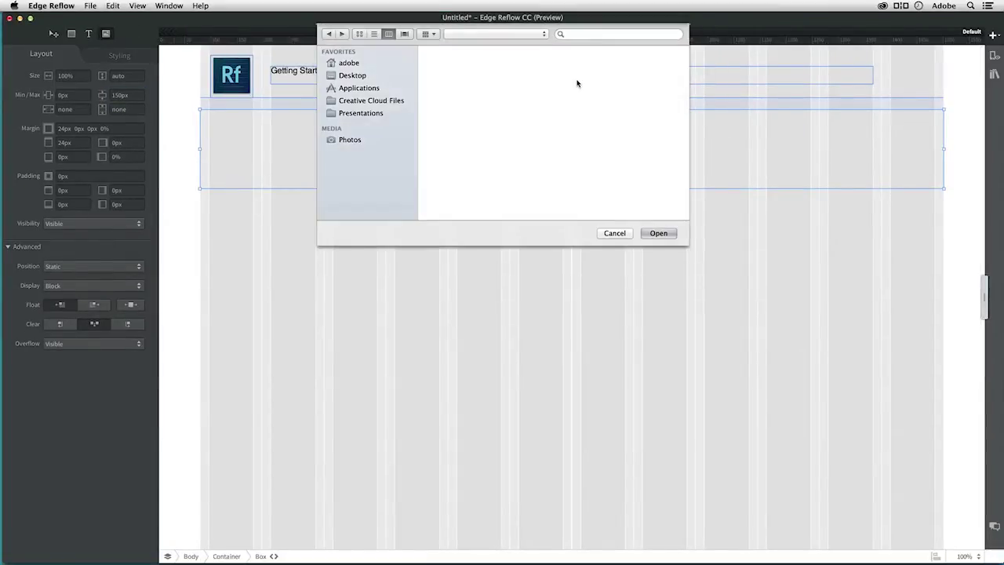
click(608, 70)
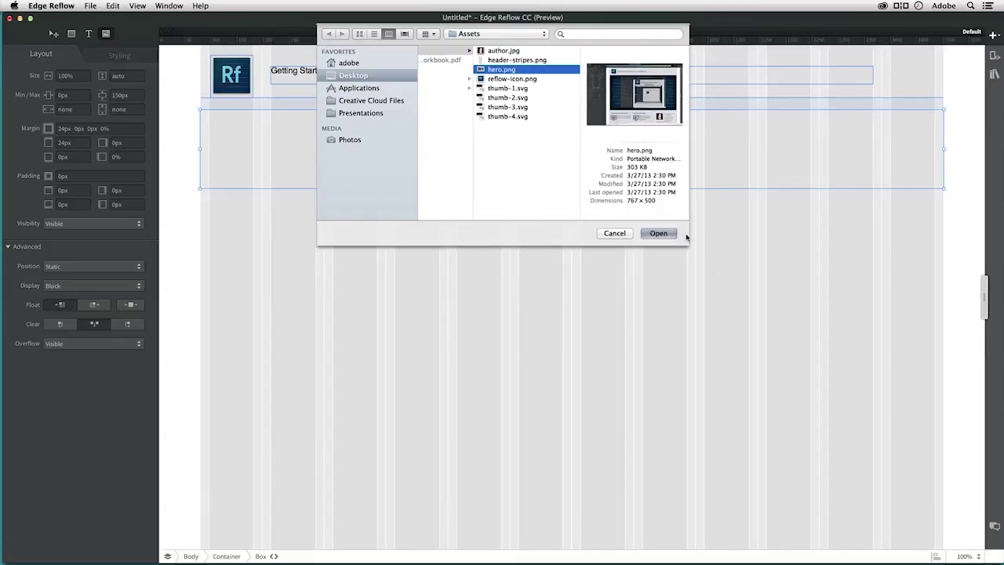
click(662, 233)
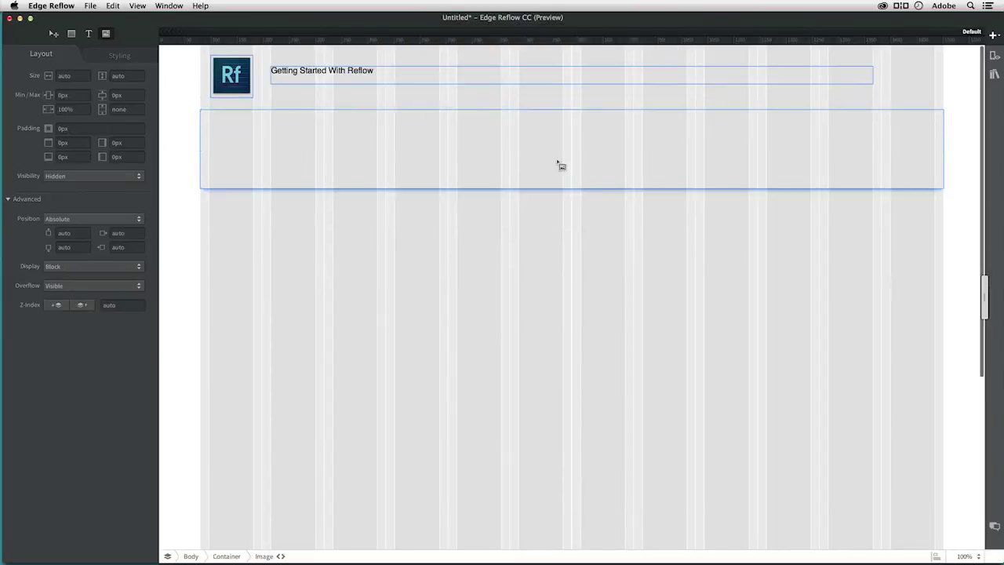
drag(558, 164, 374, 120)
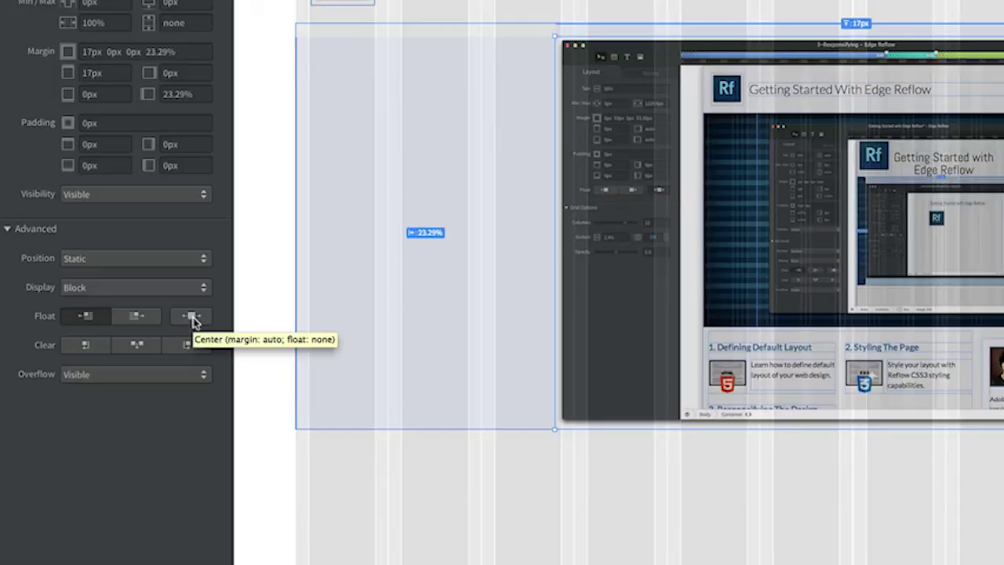
Centre the hero image with a 0 top margin and 20px padding
click(192, 317)
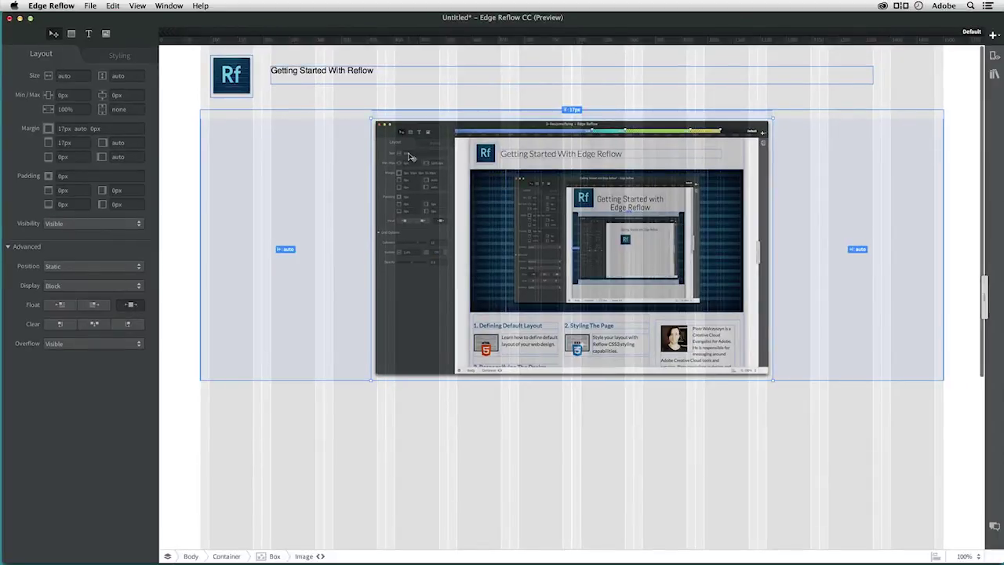
click(64, 128)
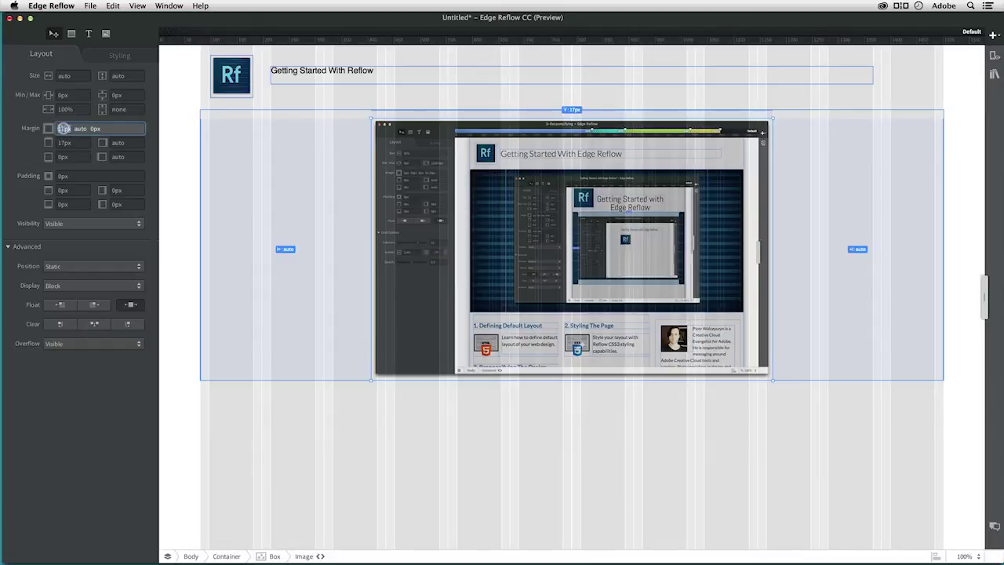
text(0)
key(Tab)
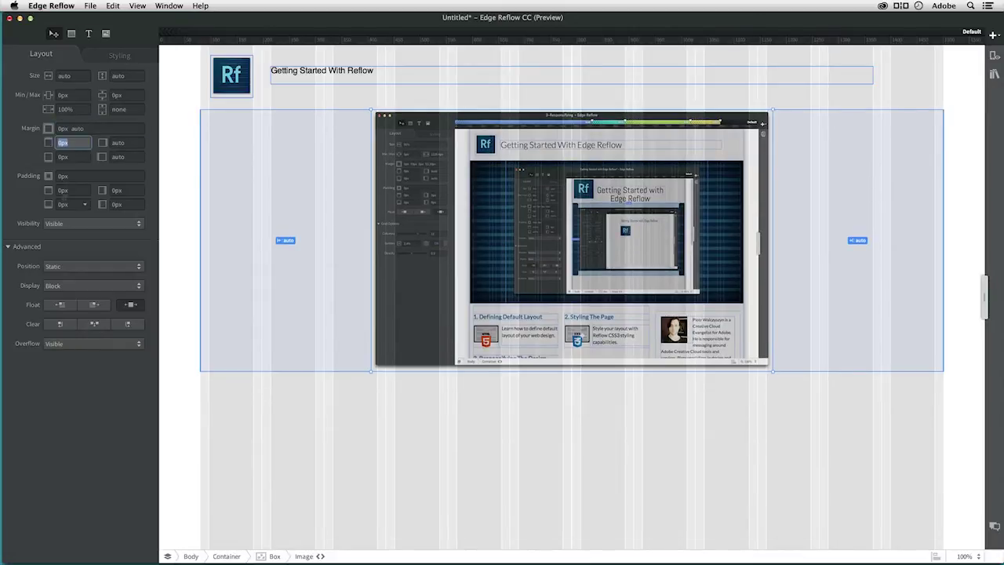
click(62, 176)
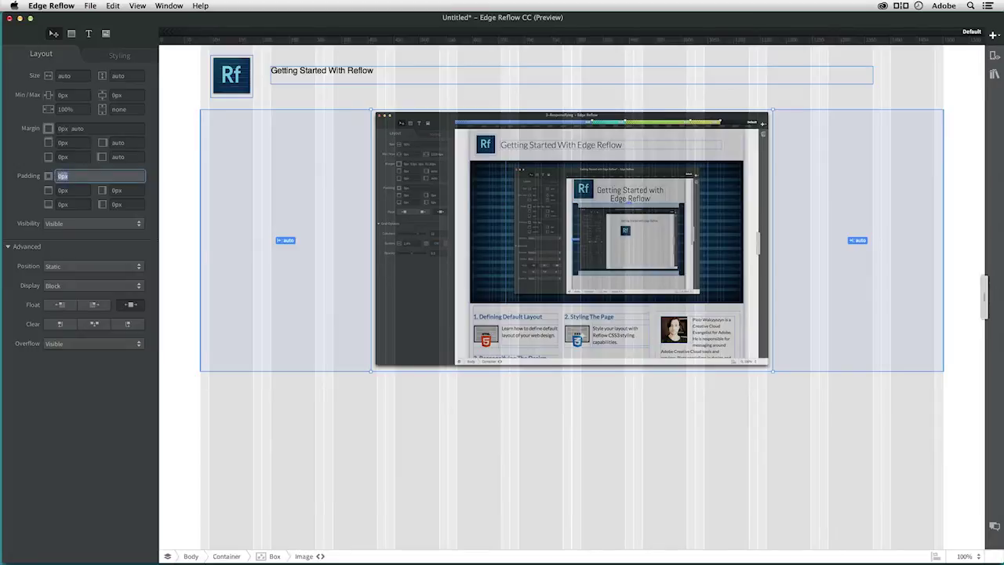
text(20px)
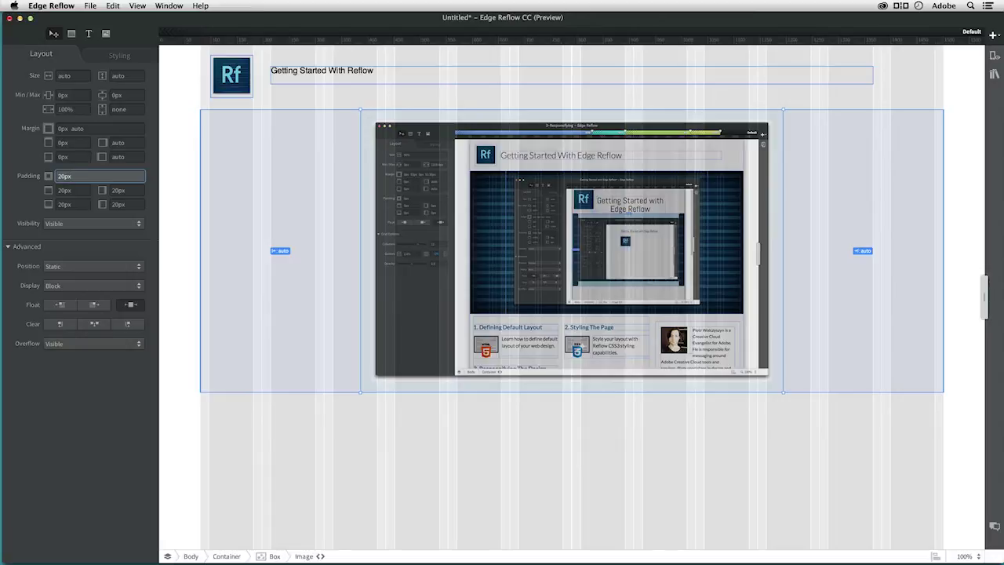
scroll(262, 447, down, 5)
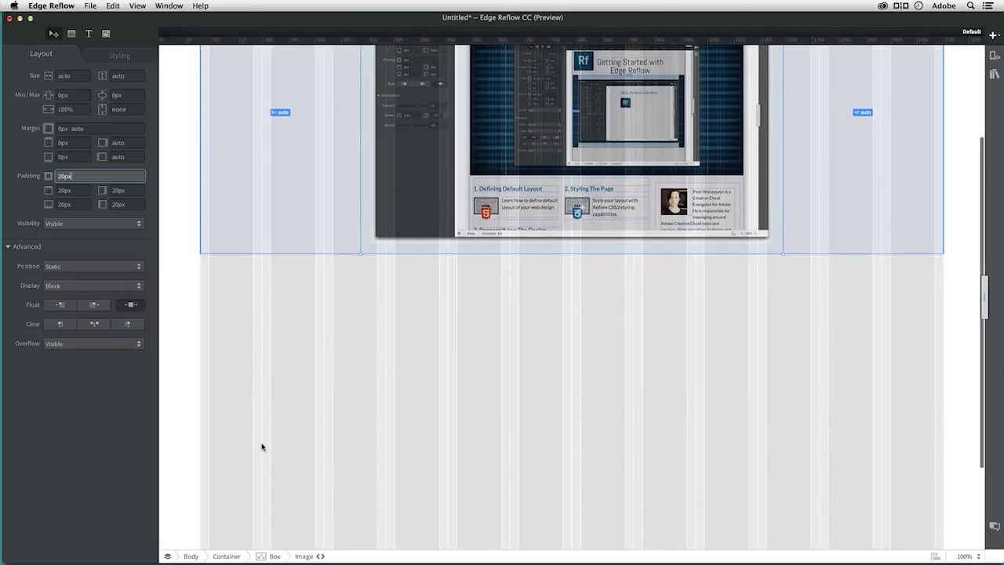
Draw a large box under the hero image and nudge it to a 30px top margin
scroll(262, 447, down, 3)
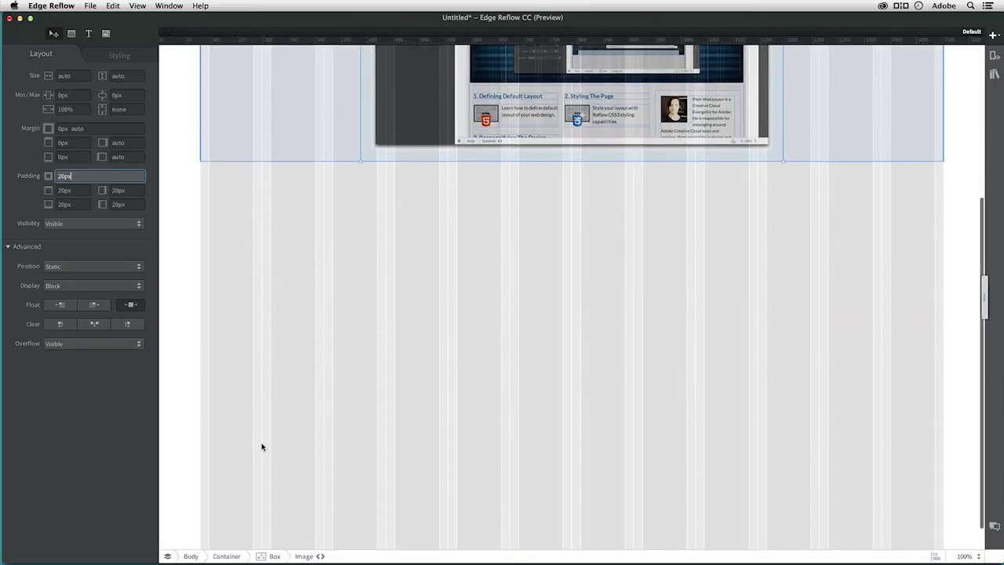
click(70, 34)
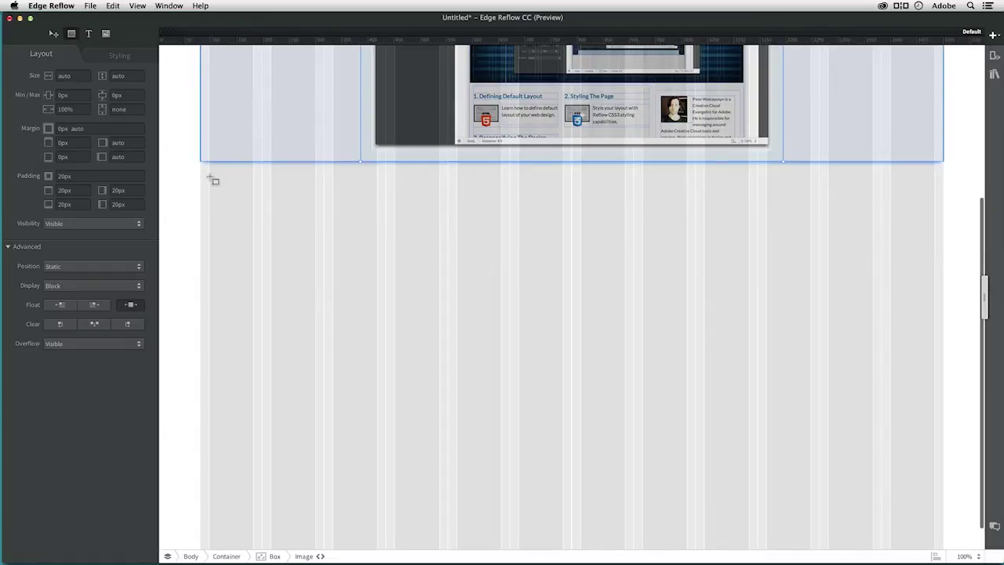
drag(212, 179, 687, 417)
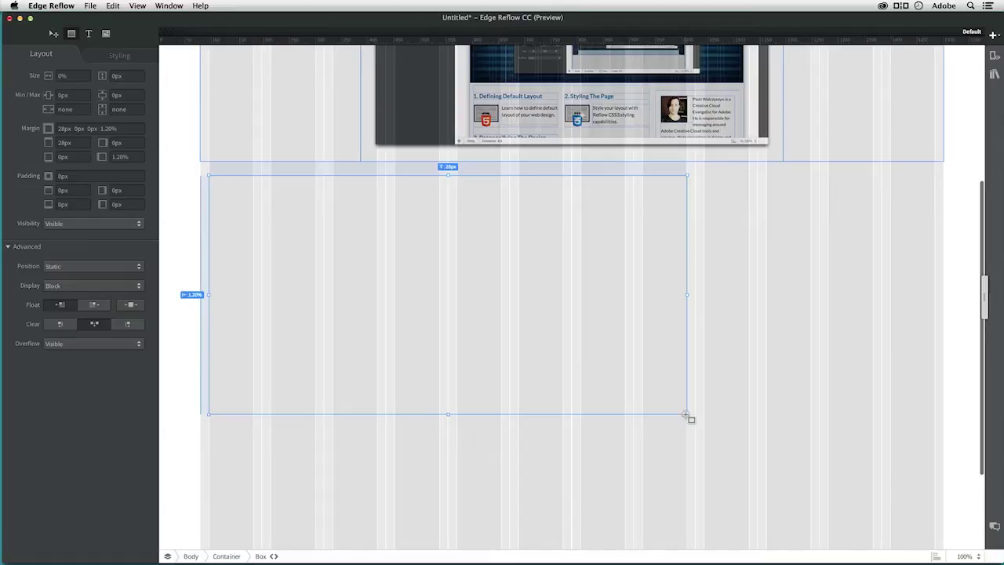
drag(689, 418, 685, 414)
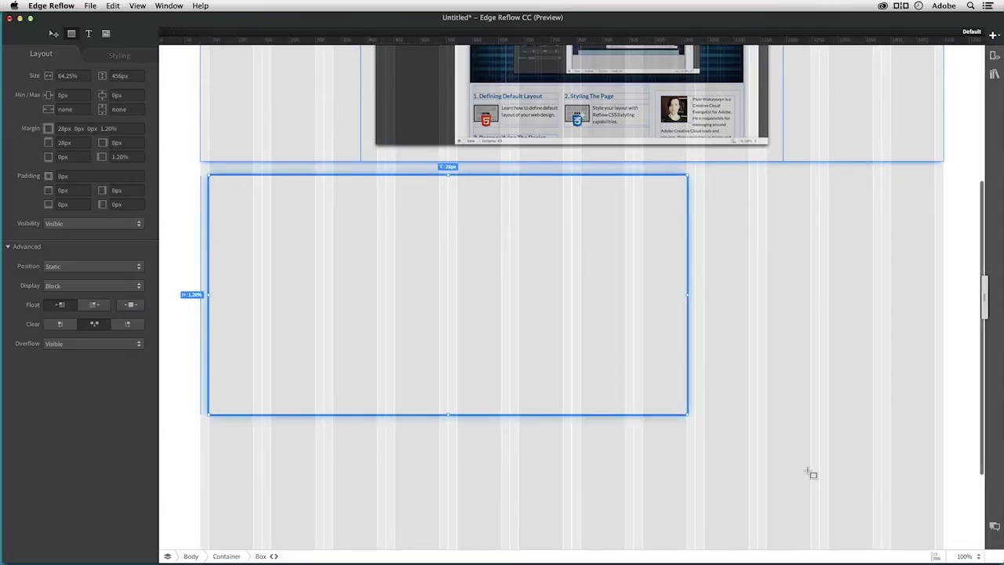
key(Down)
key(Down)
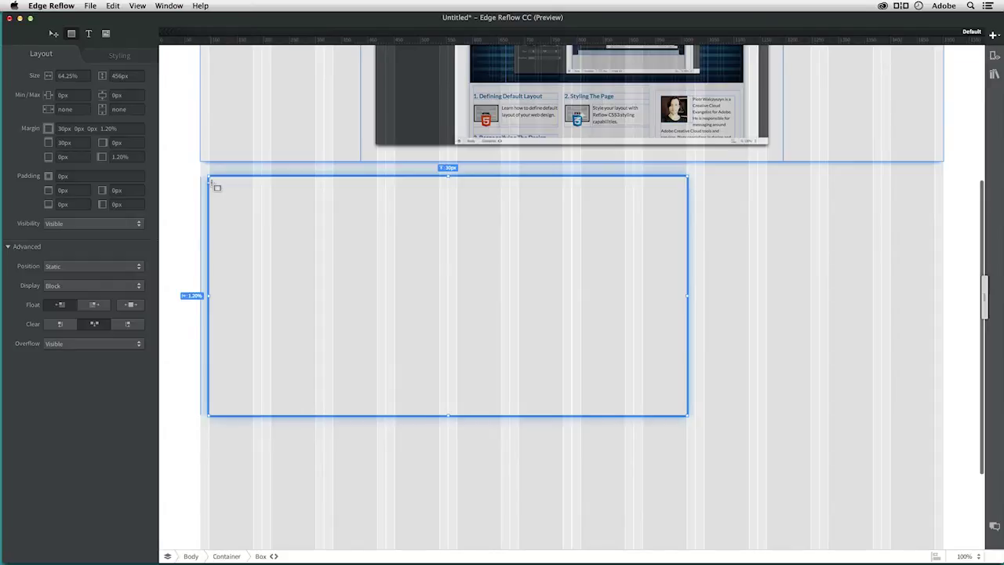
Draw a smaller box in the large box's top-left with 0% left margin and 10px top margin
drag(209, 181, 439, 280)
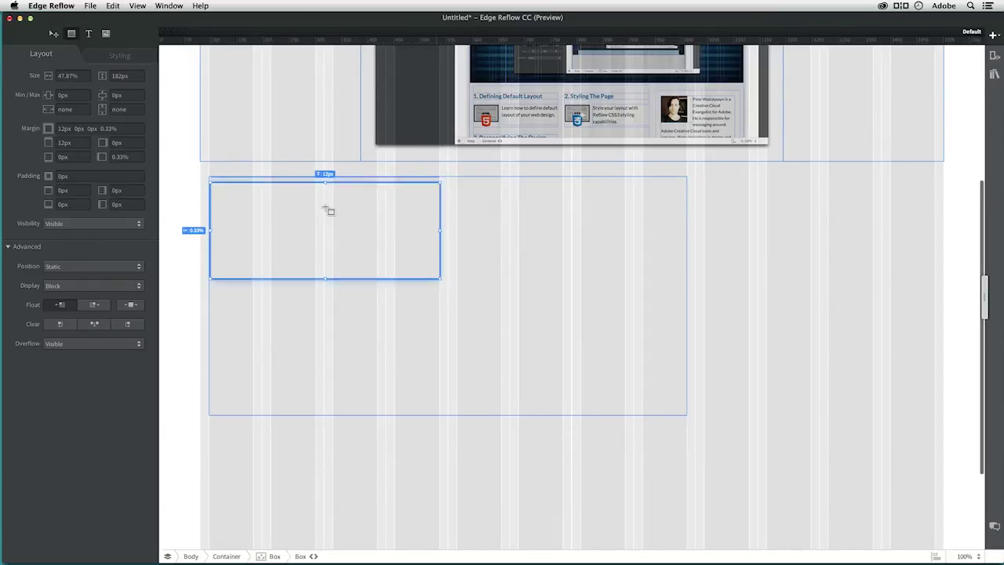
click(52, 34)
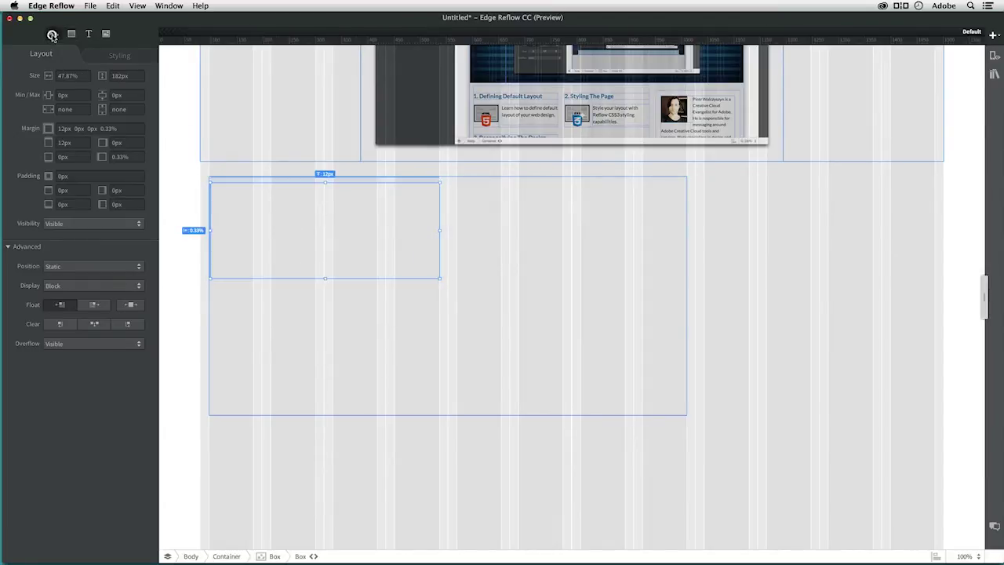
drag(312, 240, 311, 241)
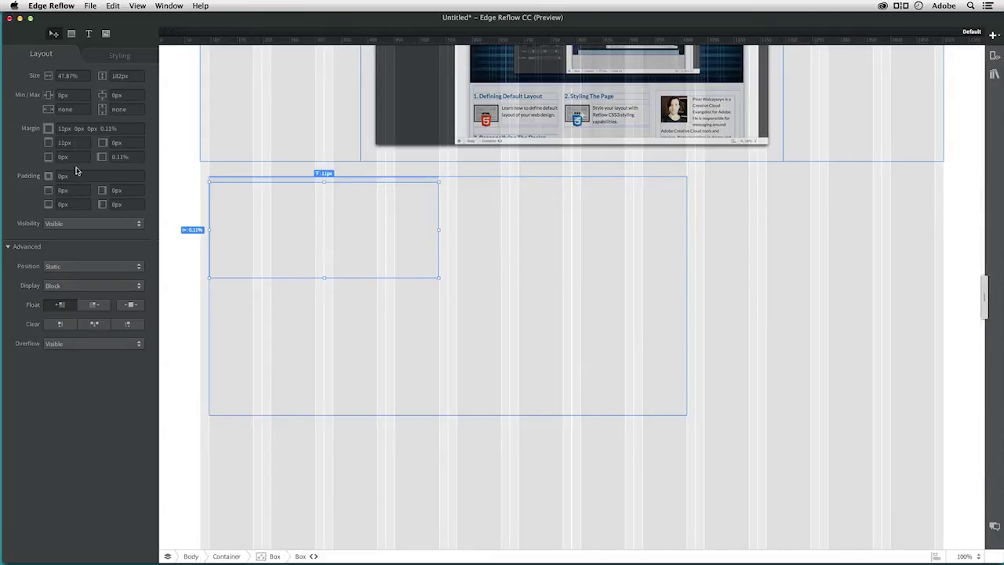
click(119, 156)
text(0%)
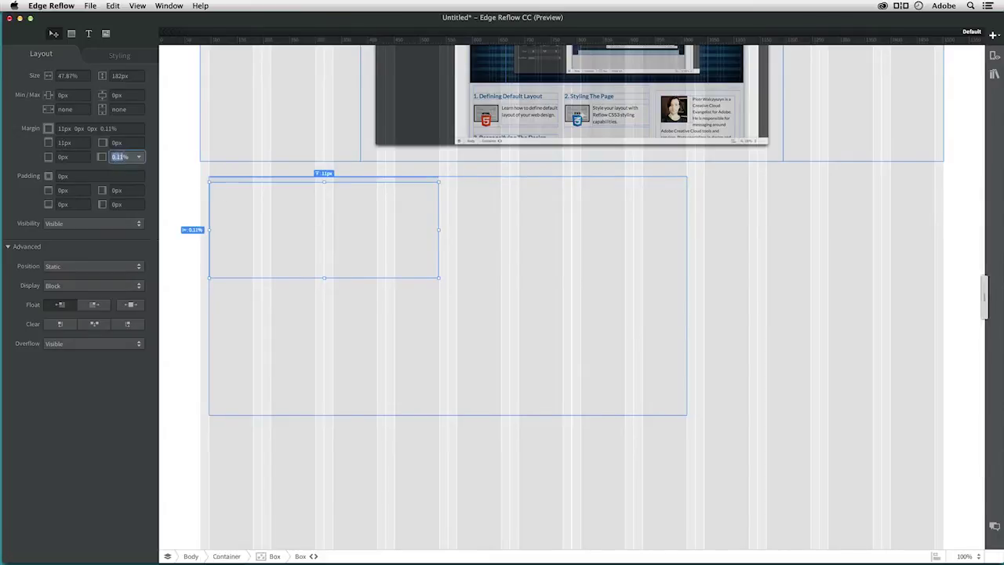
key(Return)
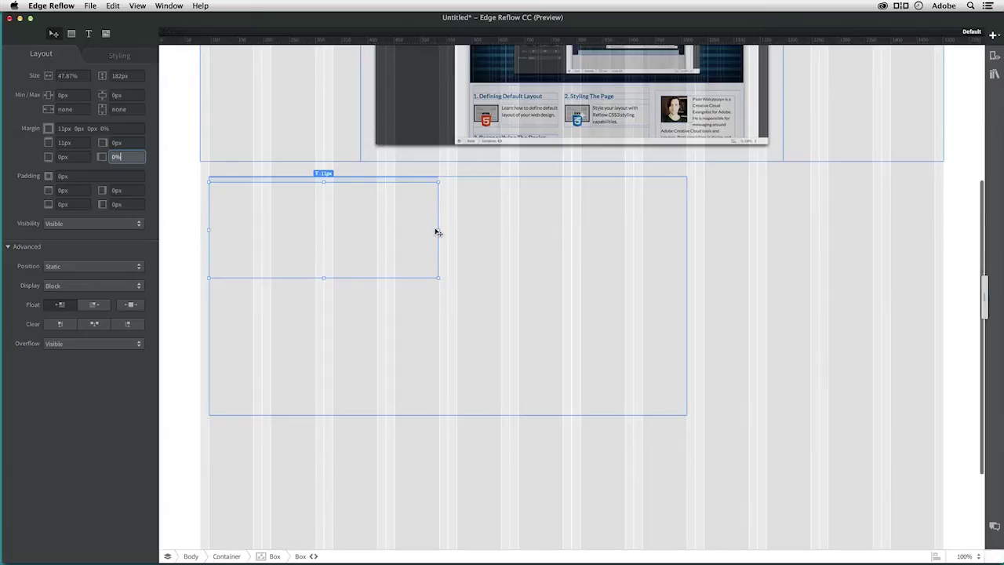
mouse_move(437, 229)
mouse_down()
mouse_move(429, 229)
mouse_move(441, 229)
mouse_up()
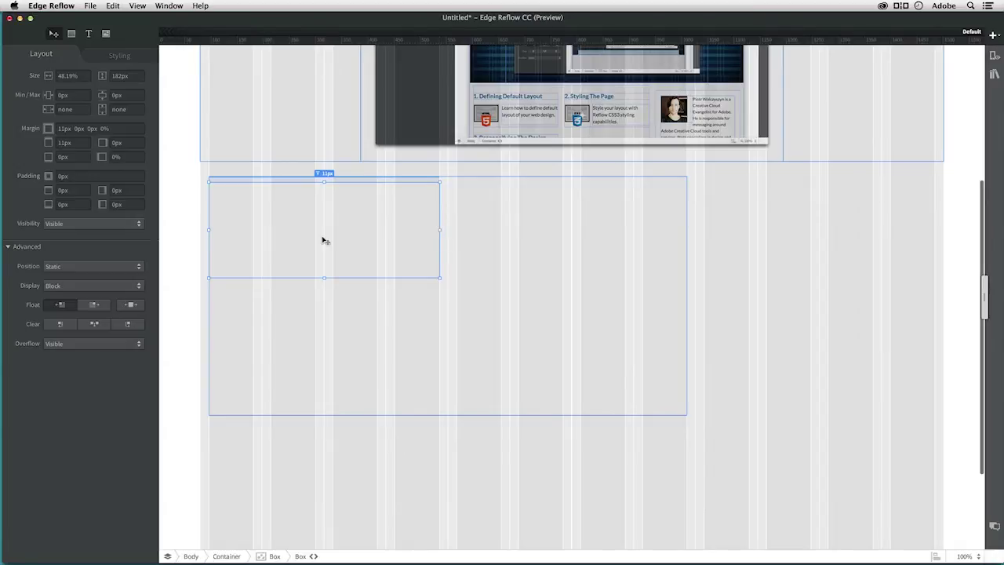
key(Up)
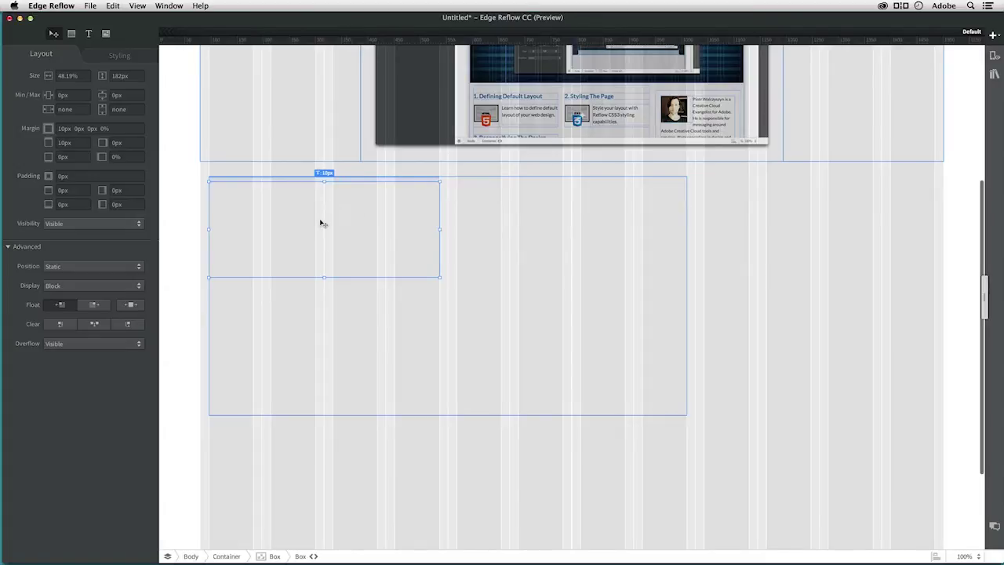
key(t)
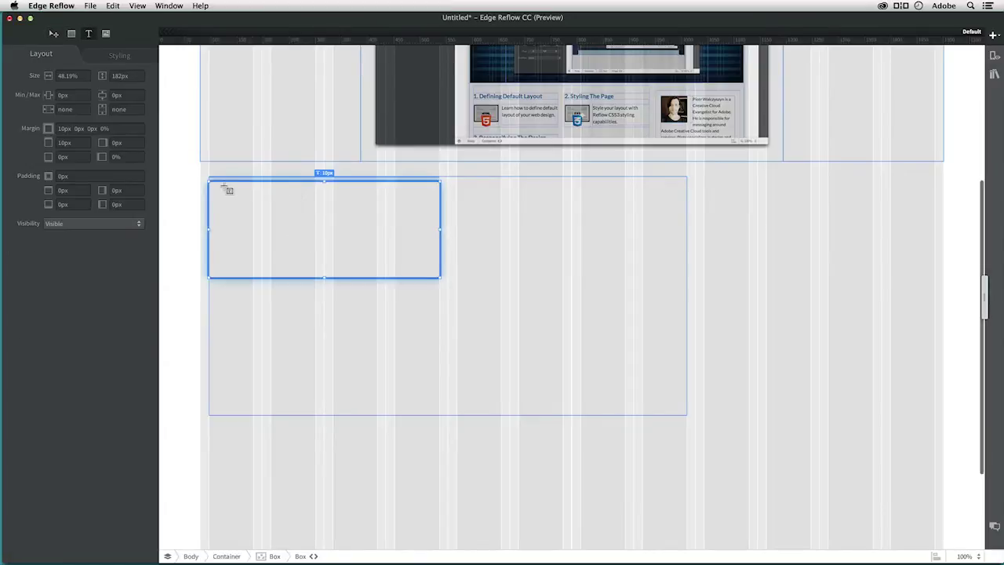
Add a heading reading '1. Defining Default Layout' across the top of the small box
drag(248, 187, 421, 193)
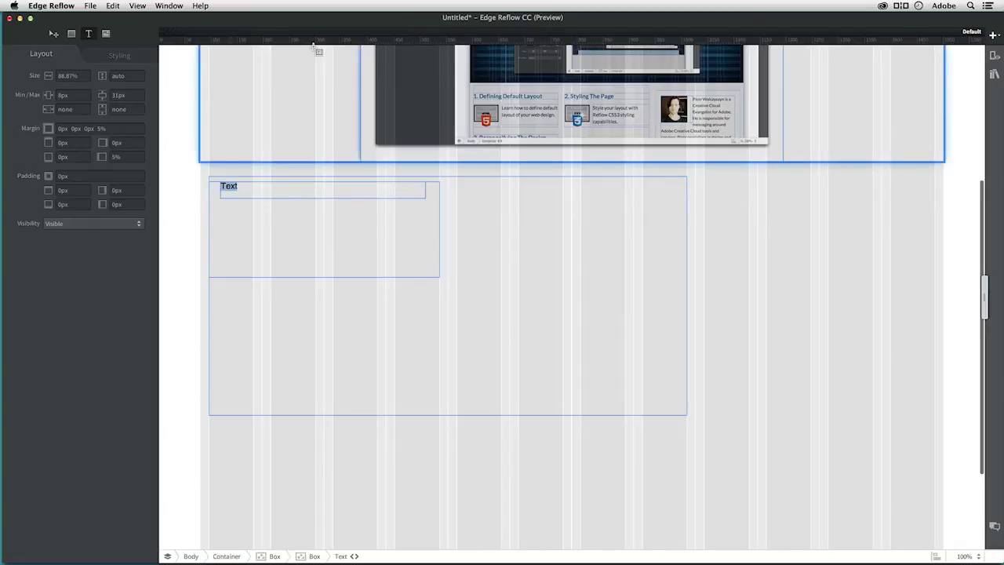
text(1. Layout)
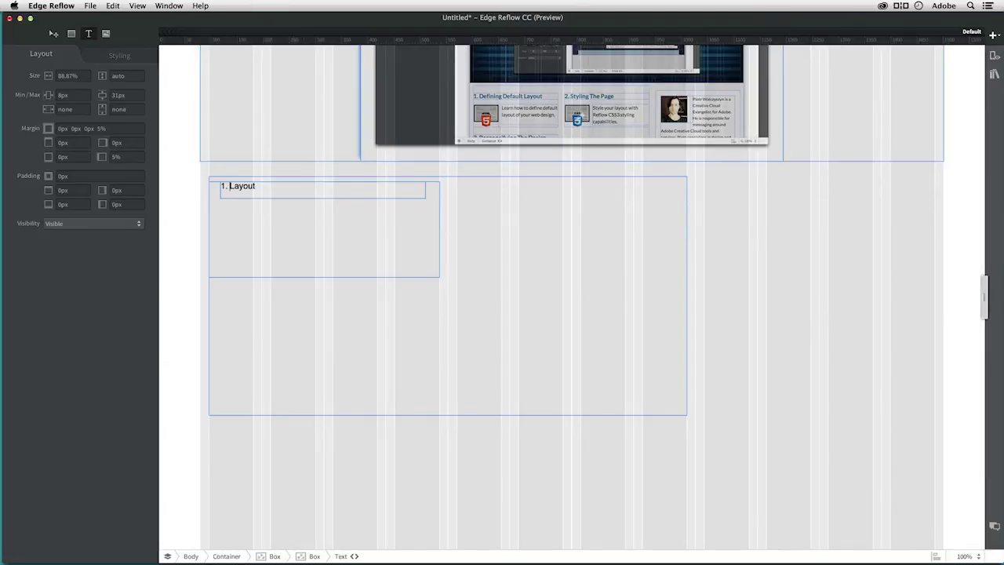
text(Defining Default)
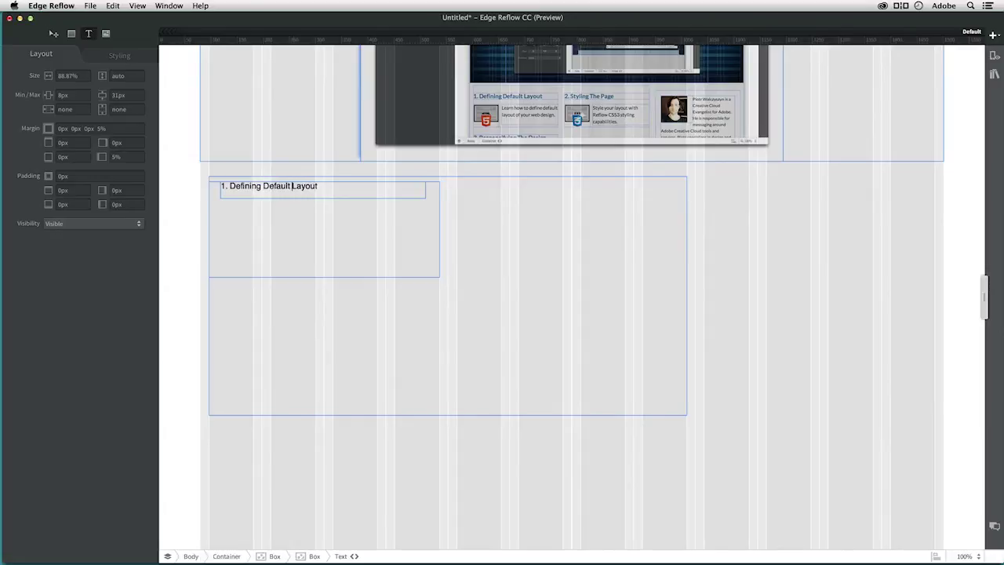
click(51, 34)
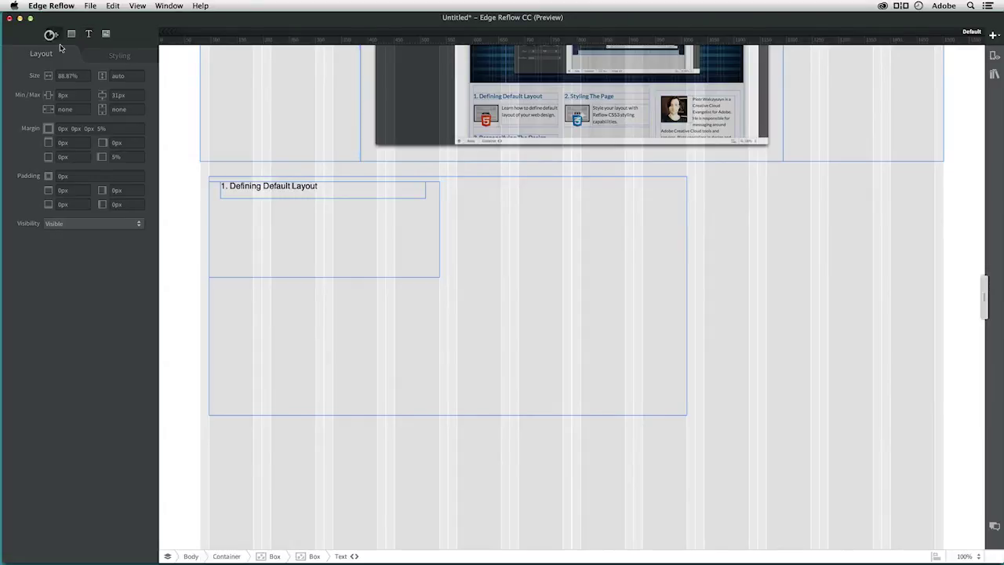
Make the heading 100% wide with a 0% margin and no minimum height
click(305, 211)
click(306, 199)
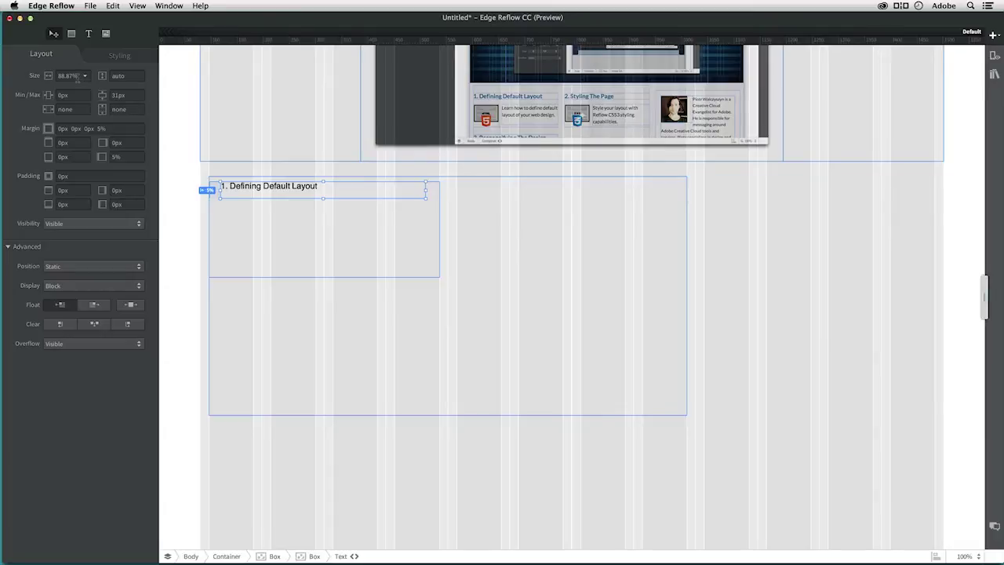
click(72, 77)
text(100)
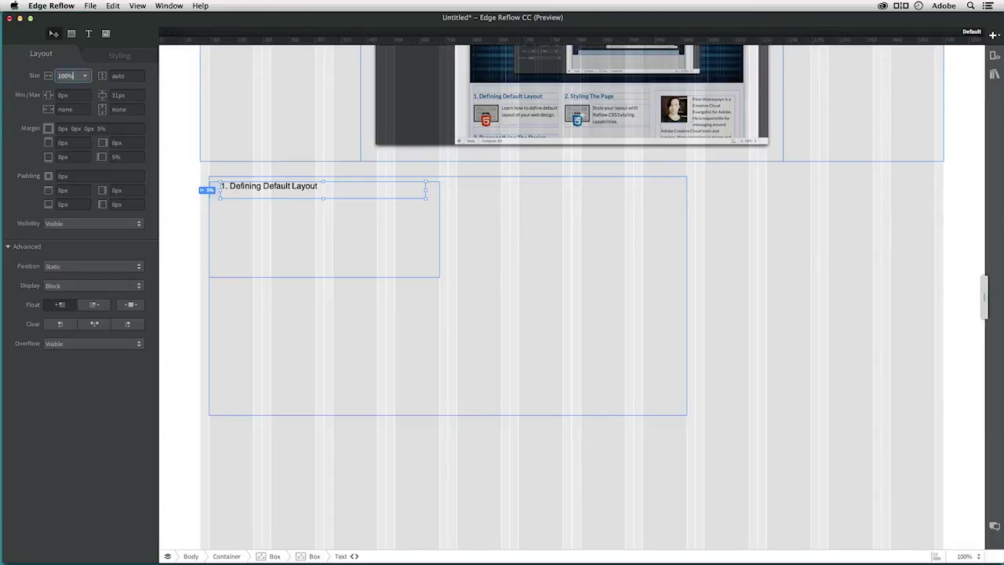
key(Return)
click(125, 156)
text(0)
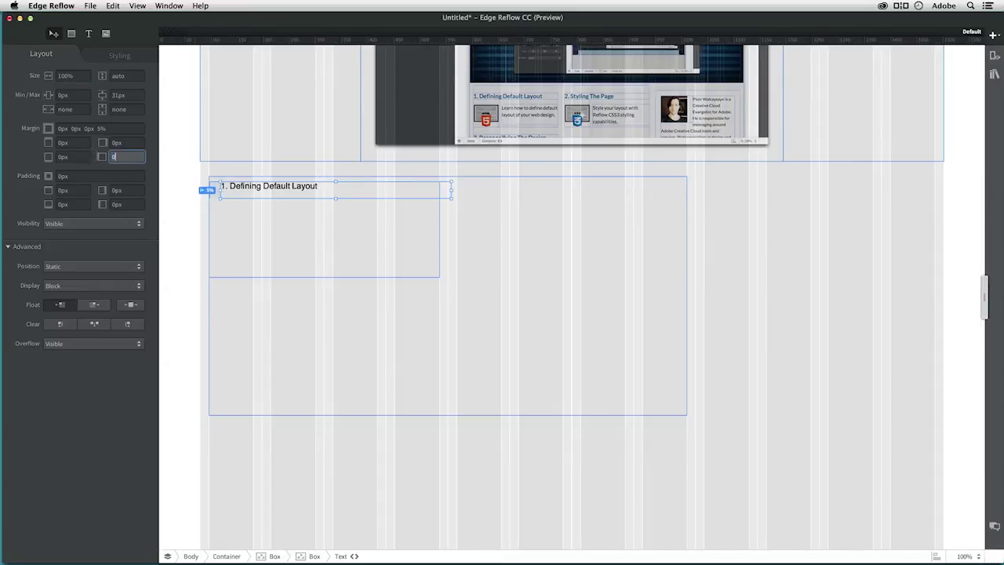
key(Return)
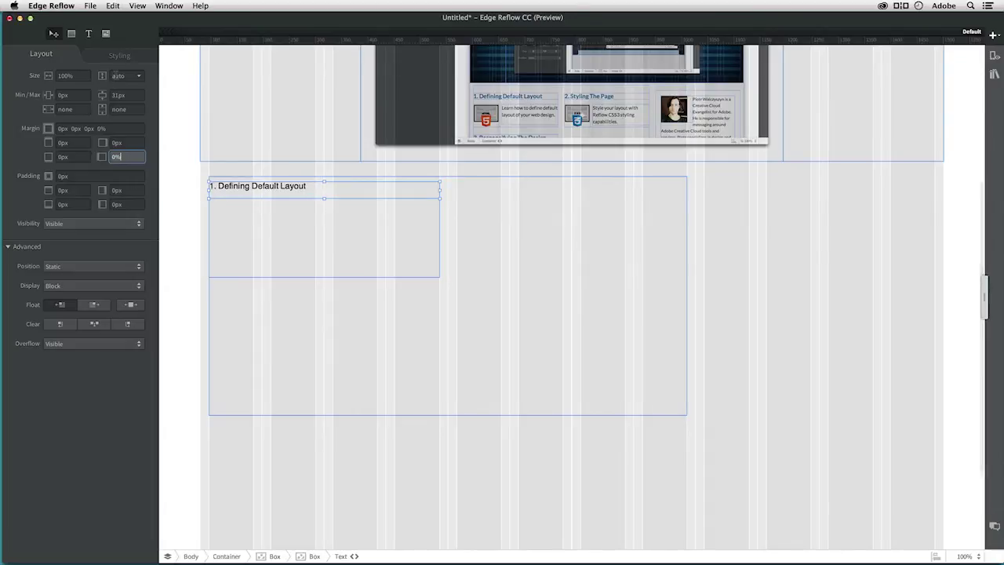
click(138, 95)
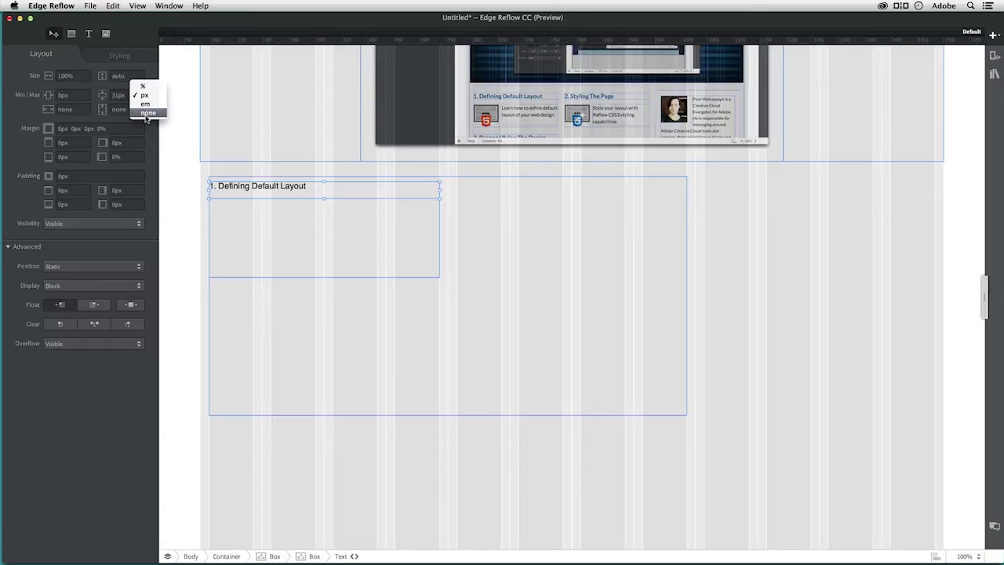
click(146, 116)
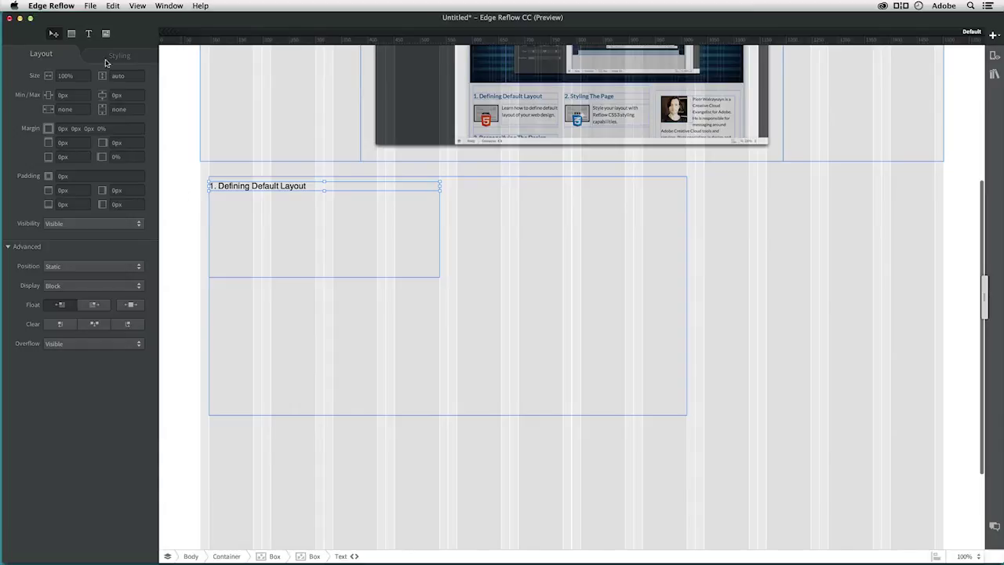
Place the thumb-1.svg image inside the step-one box, just under the heading
click(106, 35)
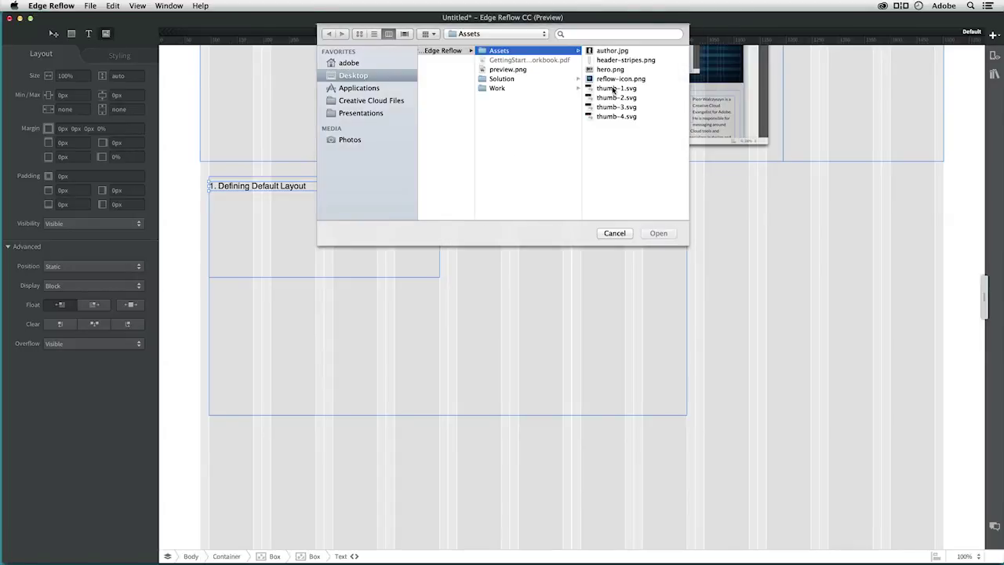
click(611, 88)
click(660, 234)
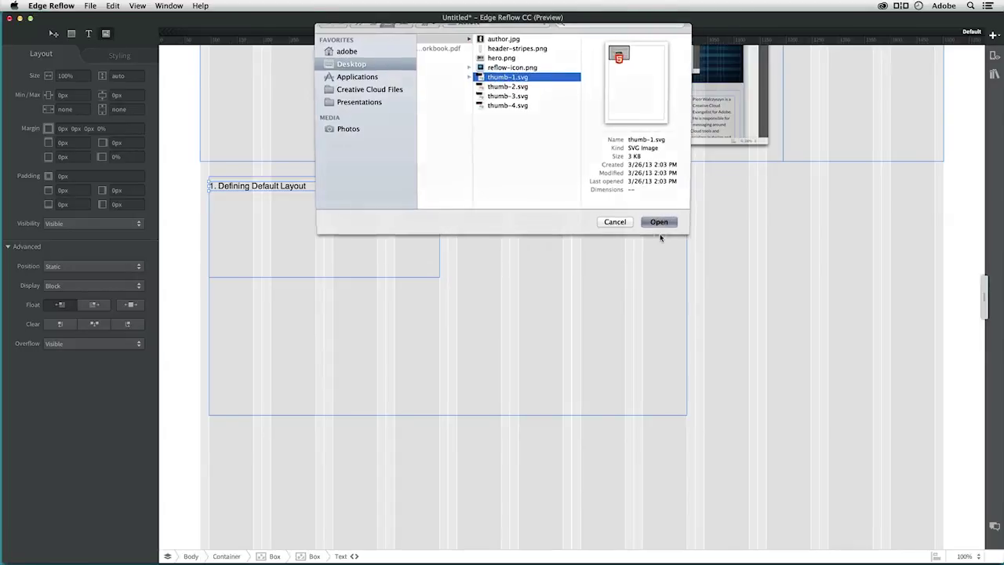
click(226, 207)
drag(226, 206, 210, 203)
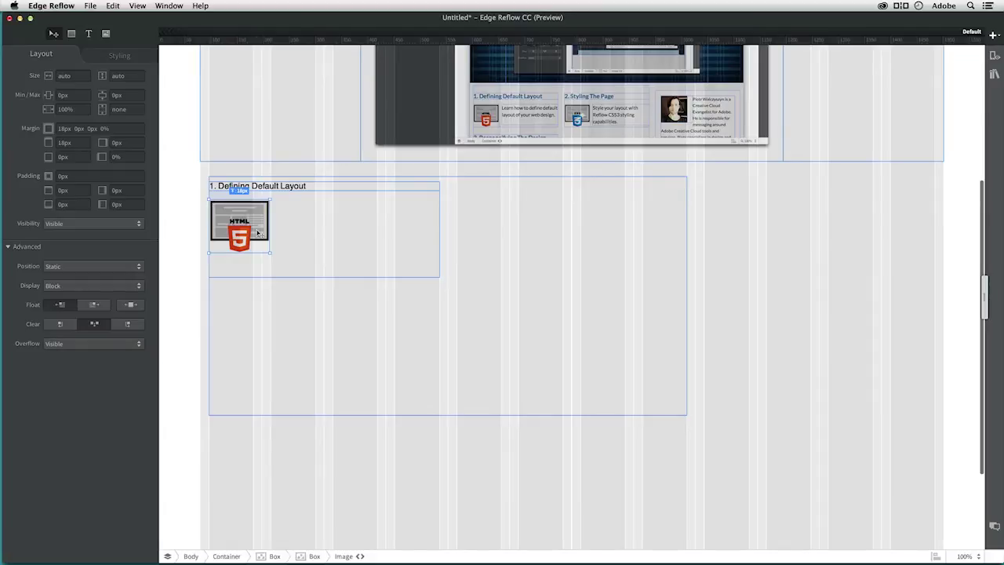
Nudge the thumbnail until its top margin is 15px
drag(258, 232, 258, 233)
key(Down)
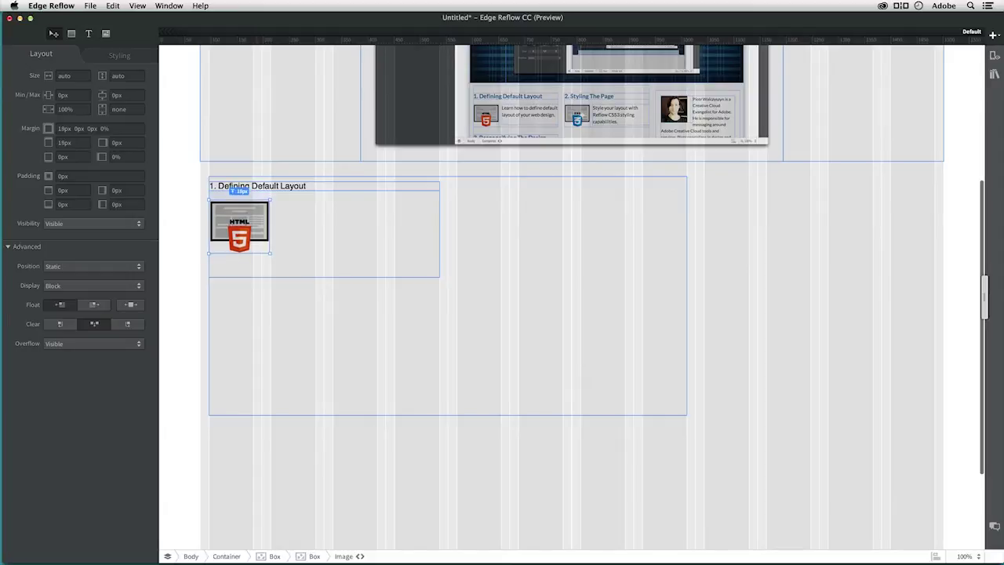
key(Down)
key(Down)
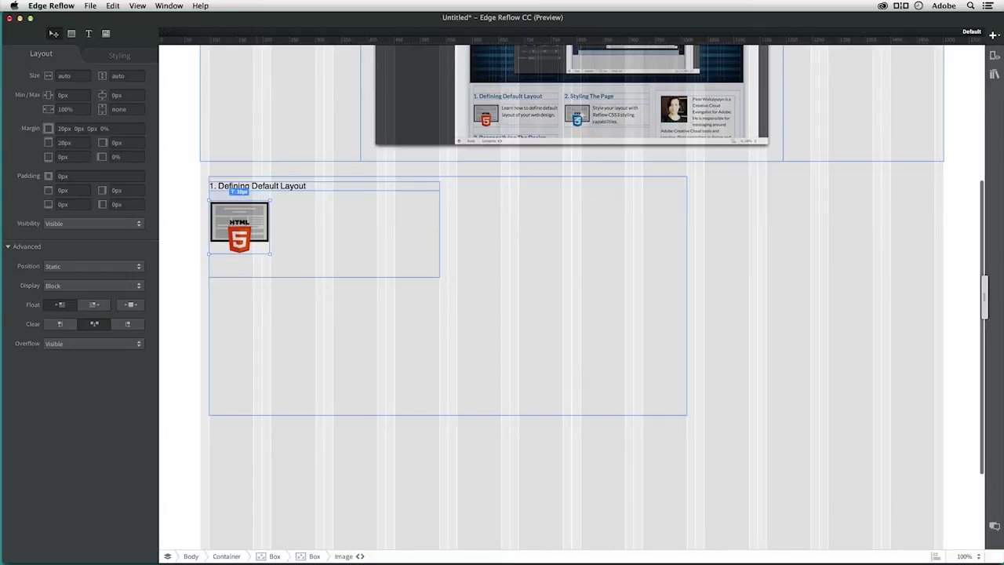
key(Up)
key(Up)
key(Up)
key(Up)
key(Up)
key(Up)
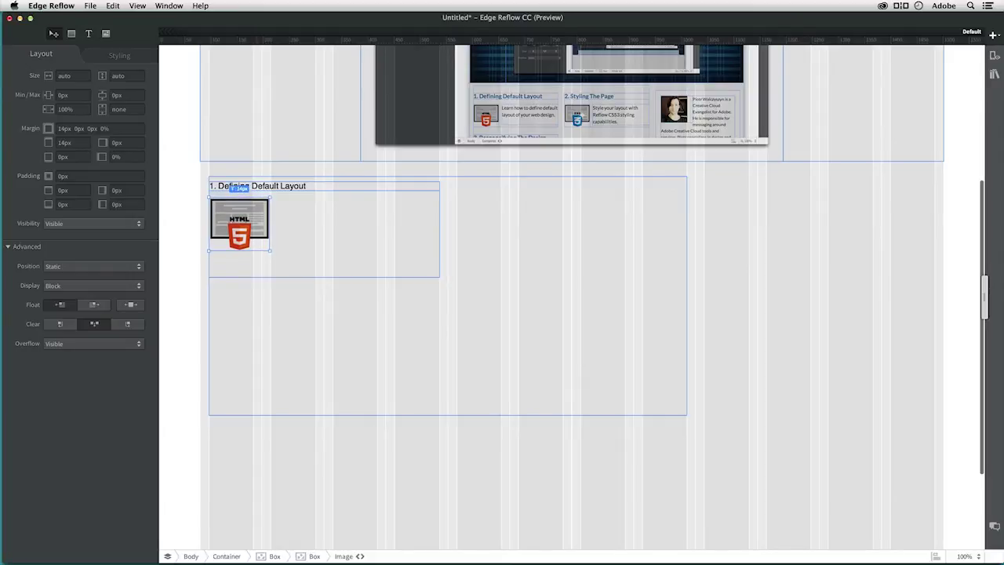
key(Down)
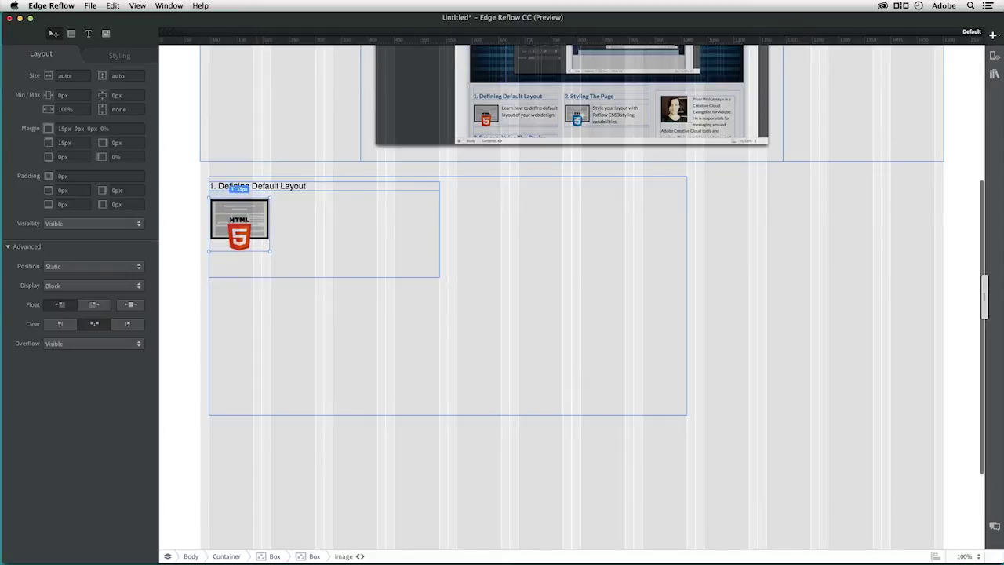
click(88, 36)
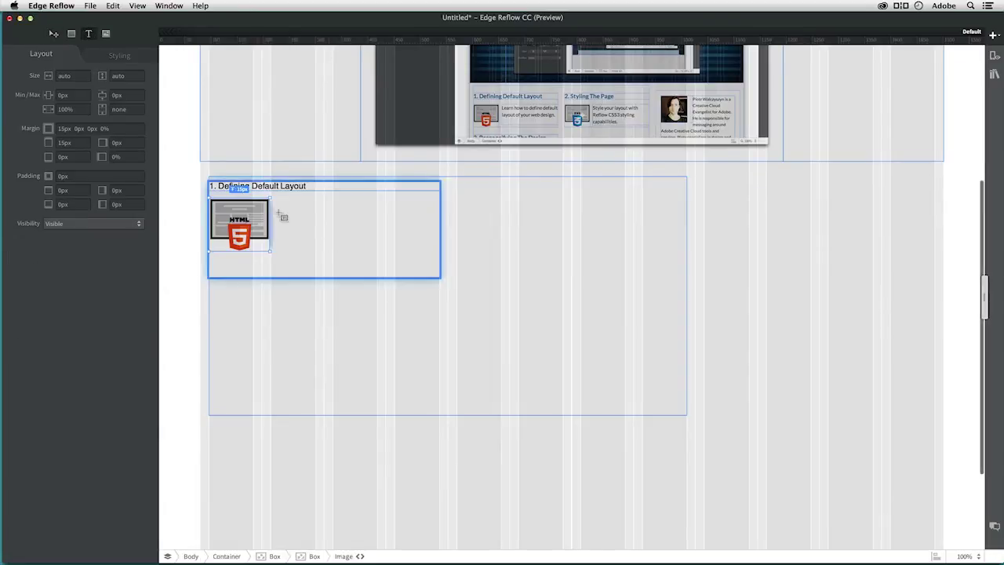
Add a text box right of the thumbnail reading 'Learn how to define default layout of your design'
drag(279, 201, 443, 252)
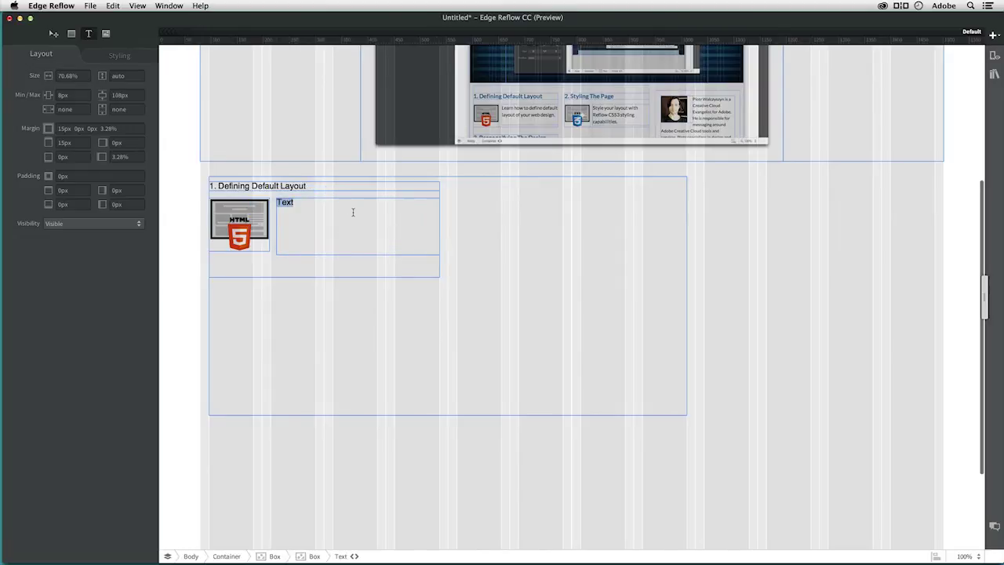
text(Learn how to define default layout of your design.)
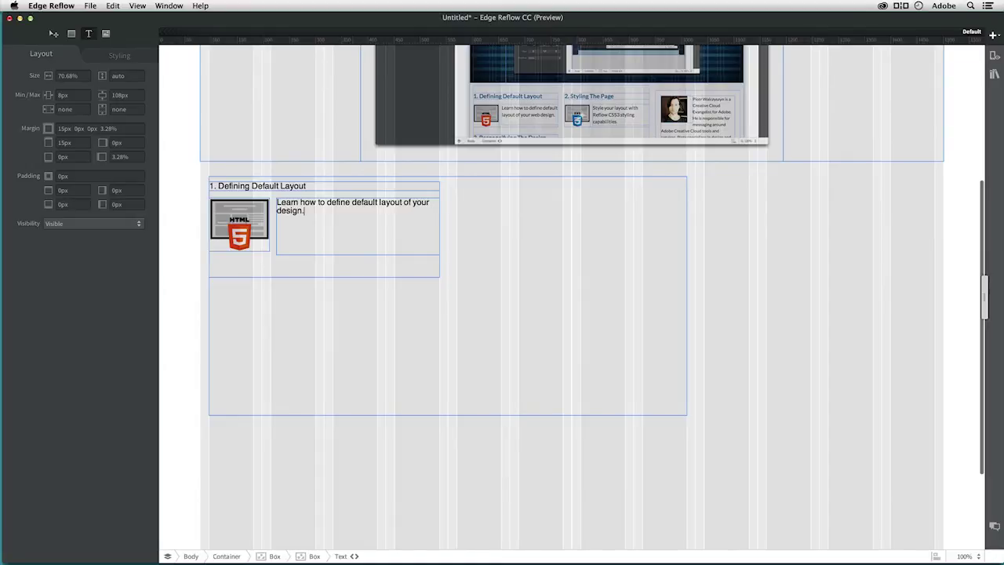
key(Escape)
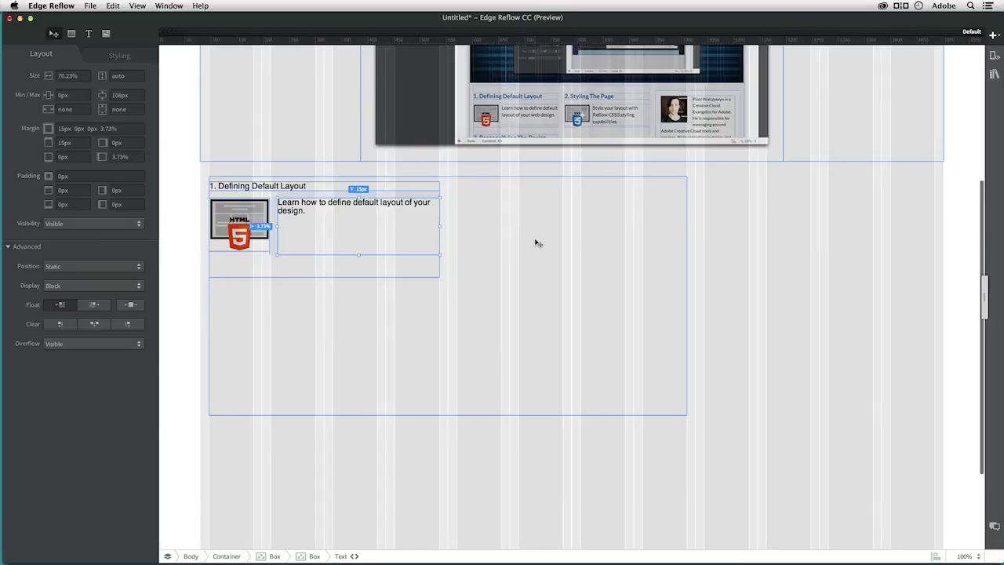
Shorten the step box to 154px tall and place a duplicate beside it
click(334, 274)
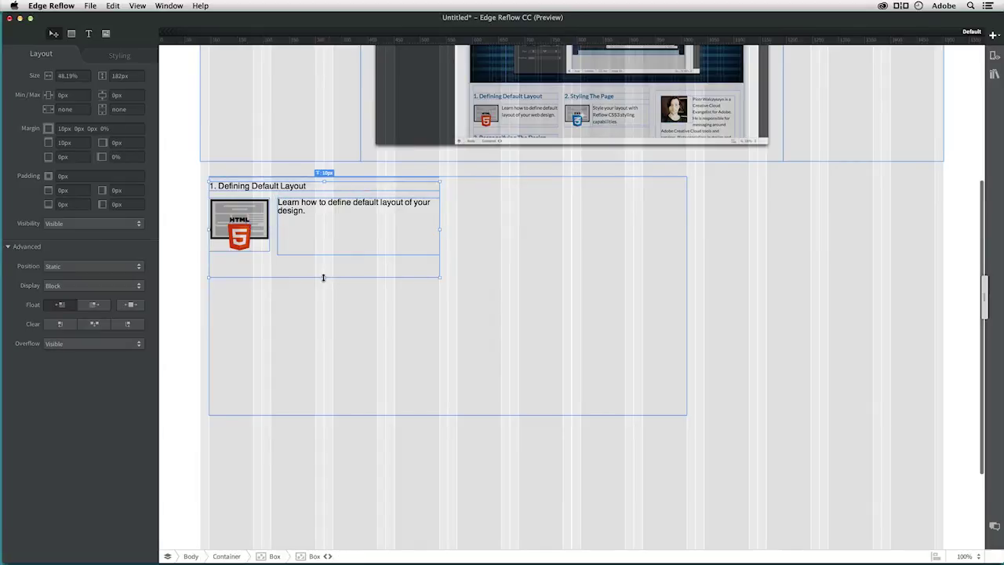
drag(323, 277, 325, 265)
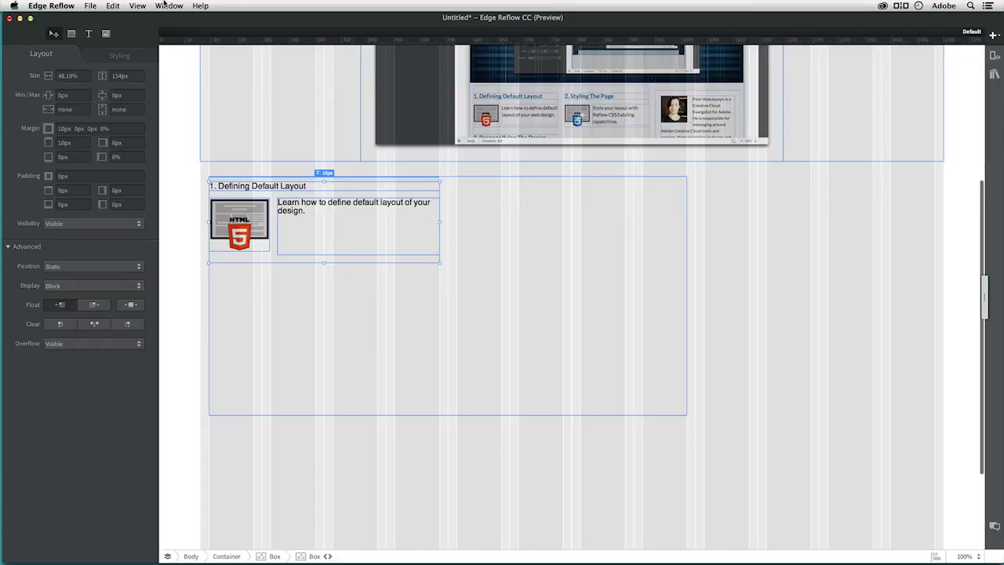
click(138, 5)
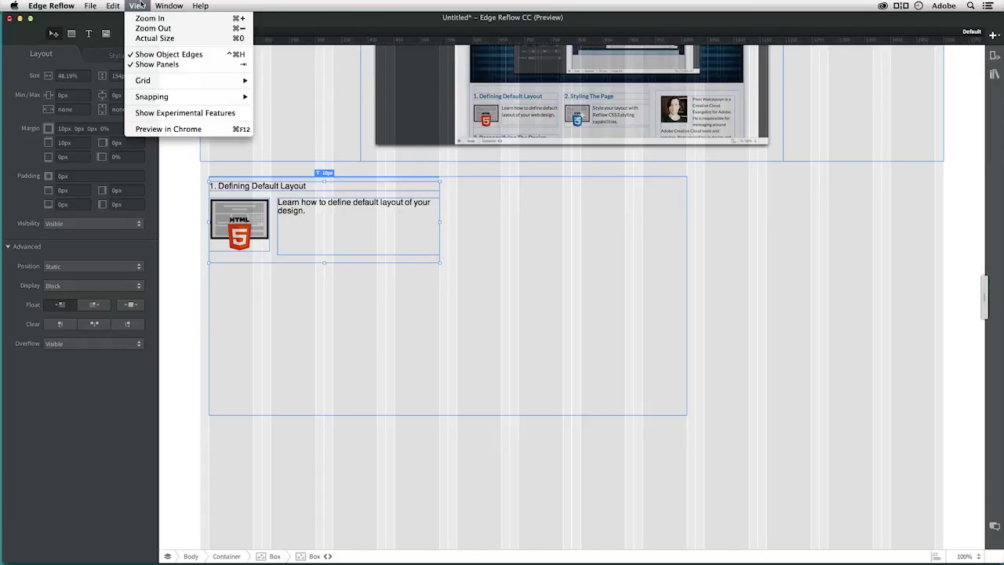
mouse_move(110, 5)
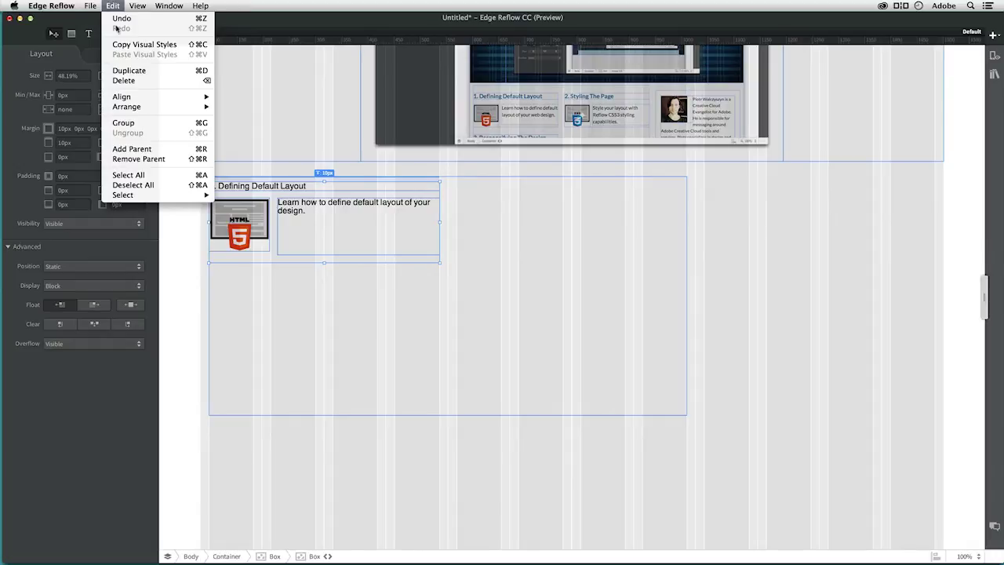
click(128, 71)
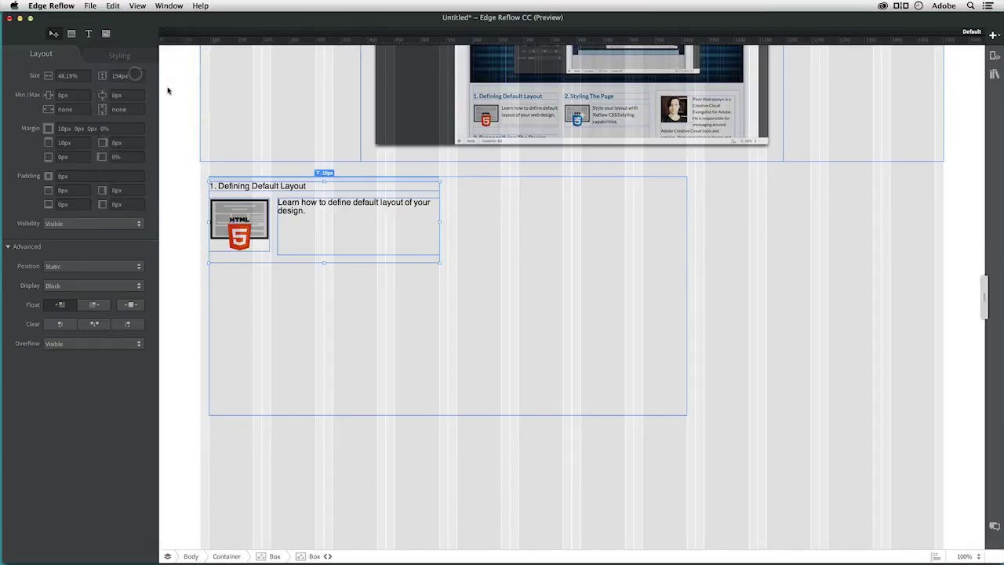
drag(476, 233, 453, 185)
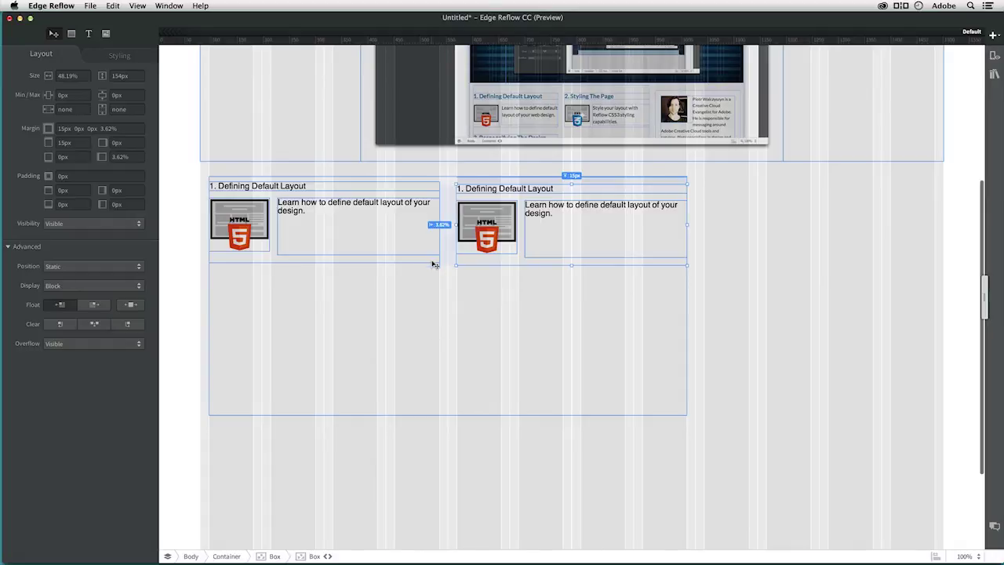
Add two more copies below, completing the two-by-two grid of step boxes
key(super+d)
drag(233, 333, 209, 282)
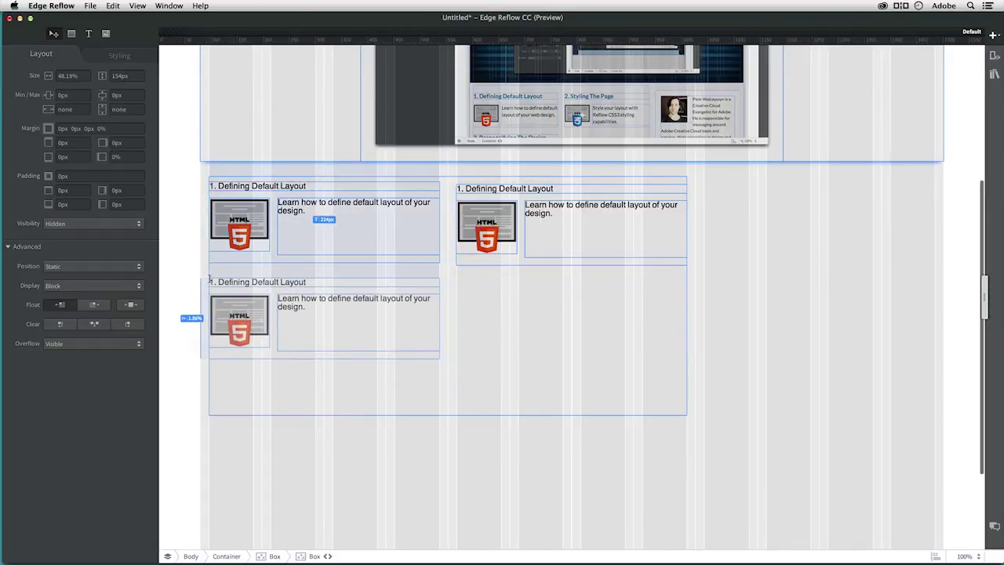
click(209, 278)
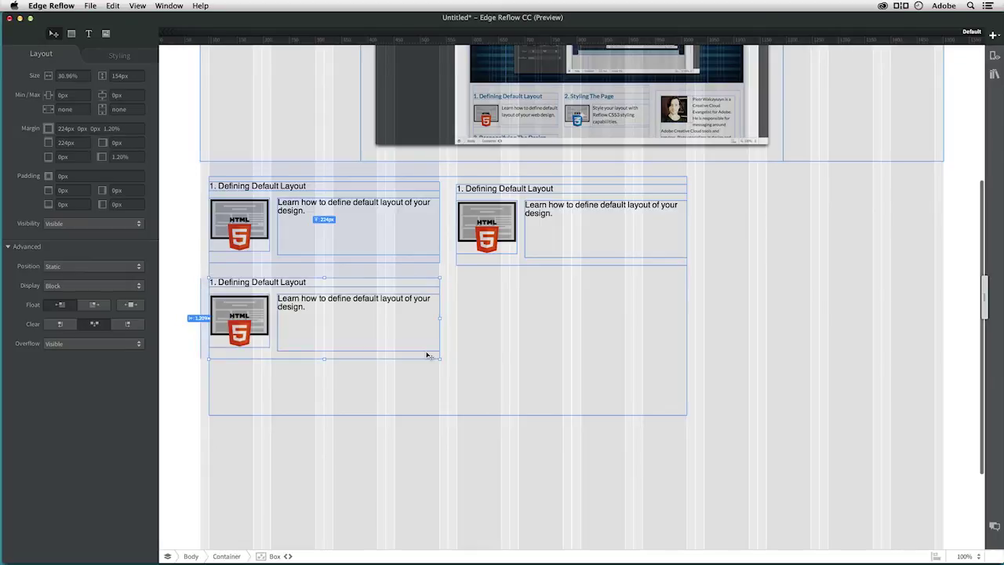
drag(429, 356, 458, 282)
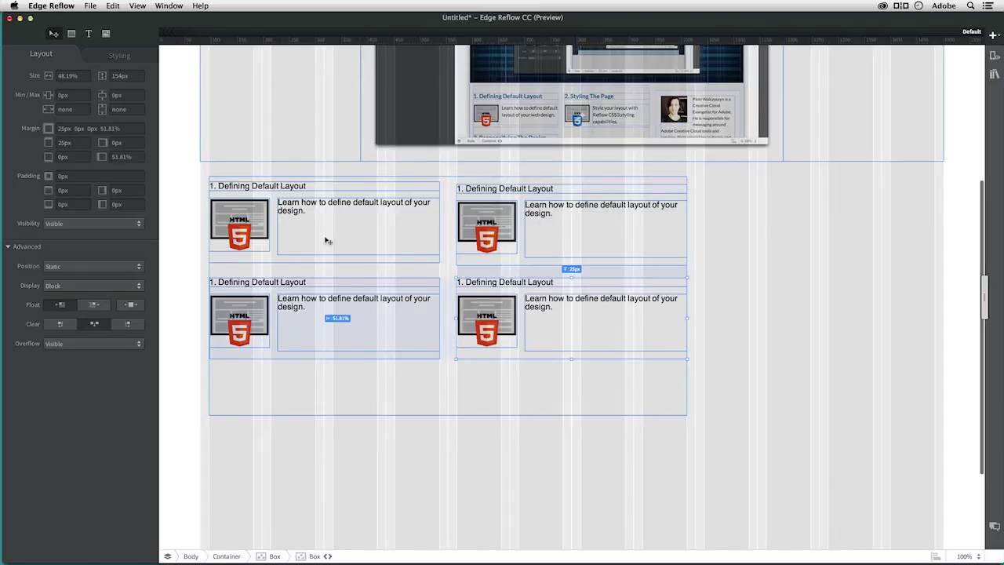
Choose thumb-2.svg as the new image for the top-right card's thumbnail in the Styling panel
click(485, 232)
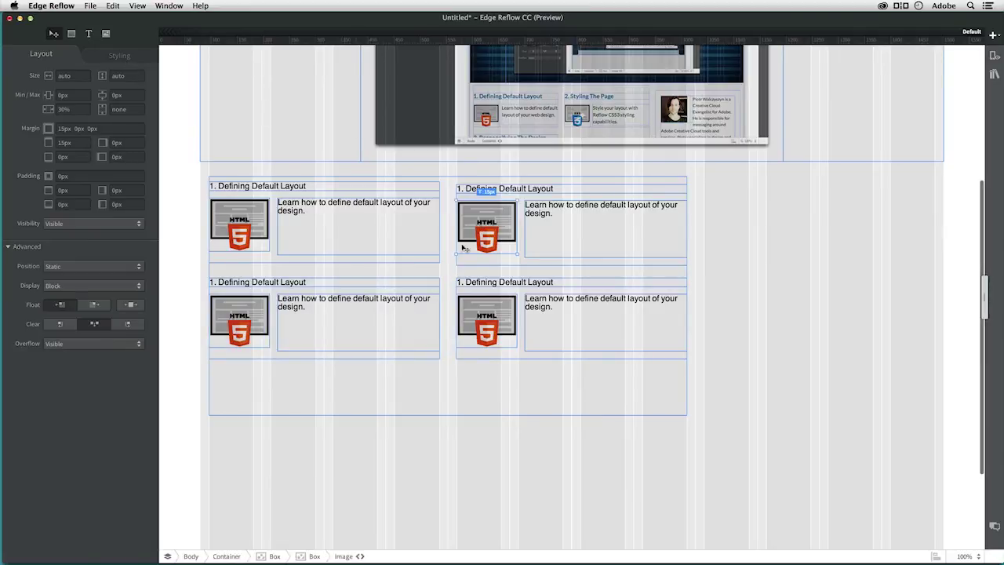
click(119, 54)
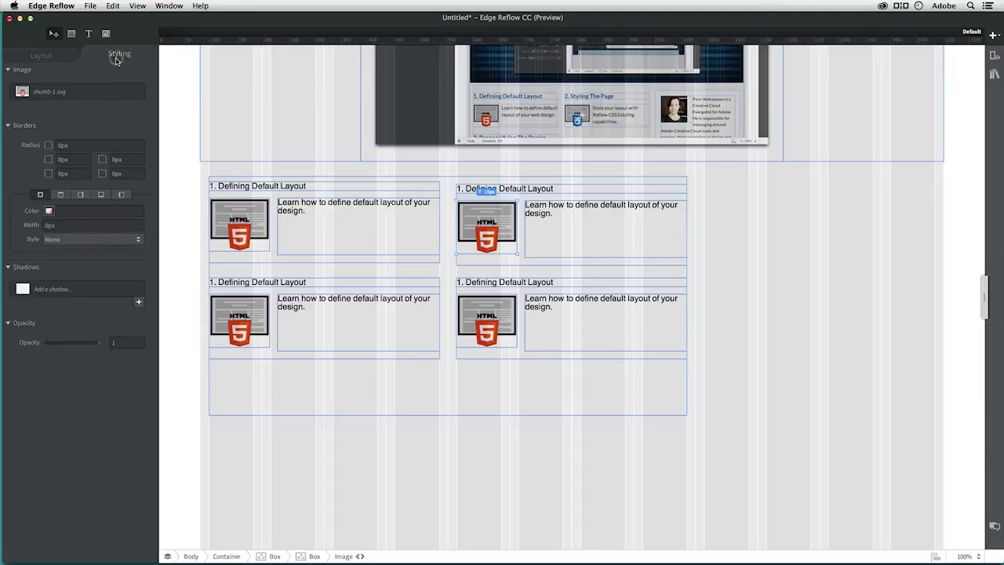
click(22, 93)
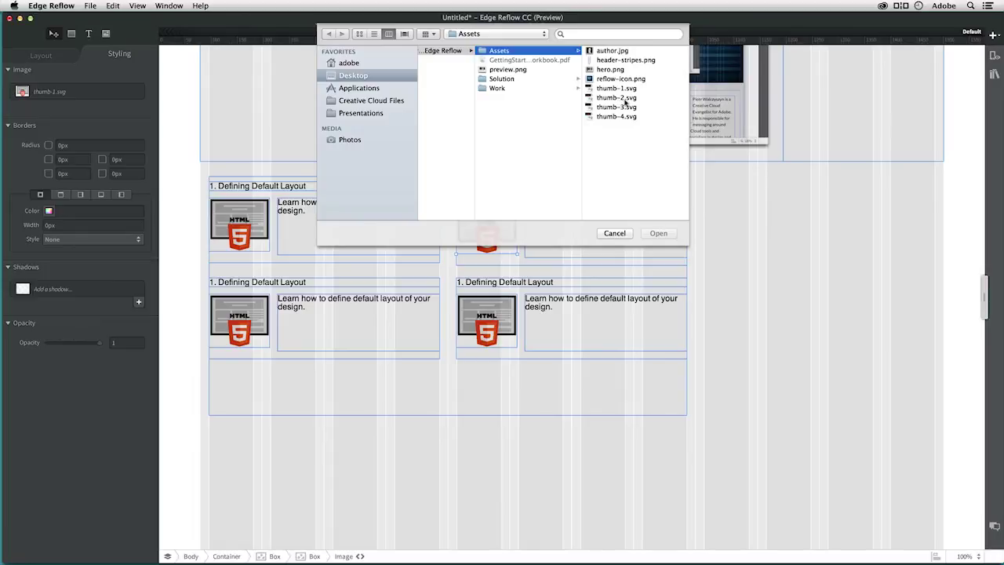
click(618, 99)
click(659, 233)
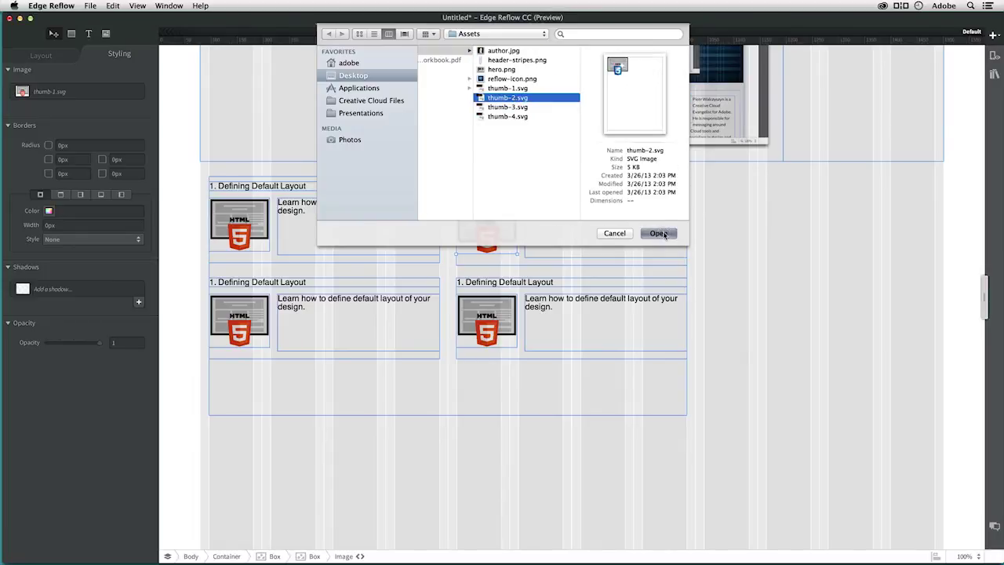